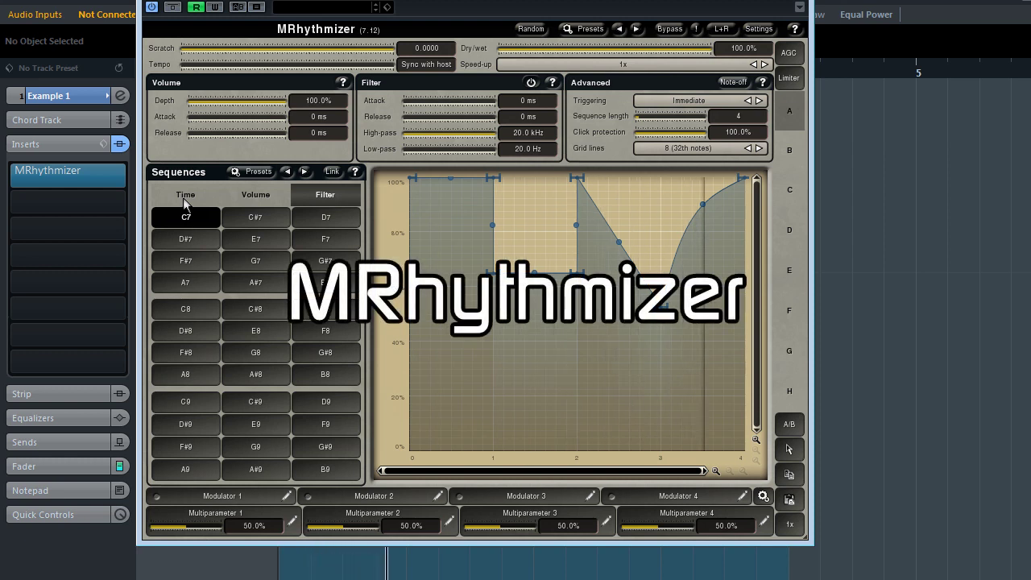
- Show the Time sequence bank, then switch to the Volume sequence bank
{"action": "left_click", "coordinate": [183, 197]}
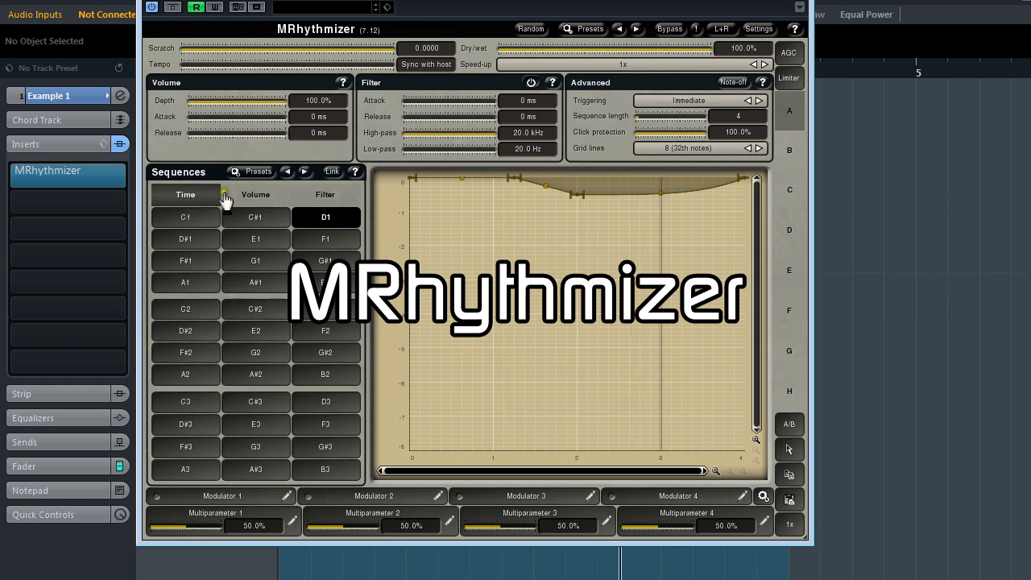
{"action": "left_click", "coordinate": [258, 197]}
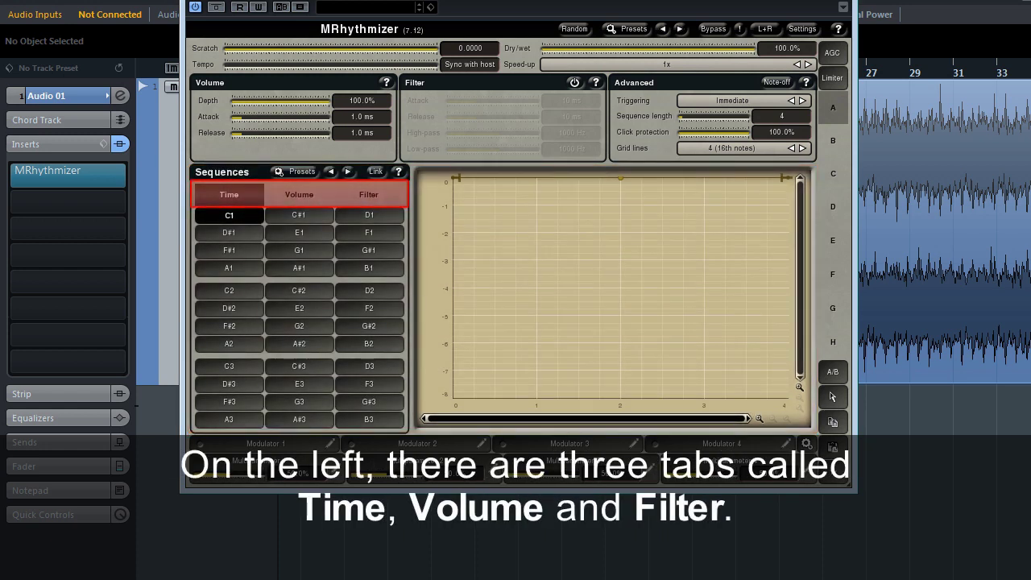
{"action": "left_click", "coordinate": [298, 200]}
{"action": "left_click", "coordinate": [367, 200]}
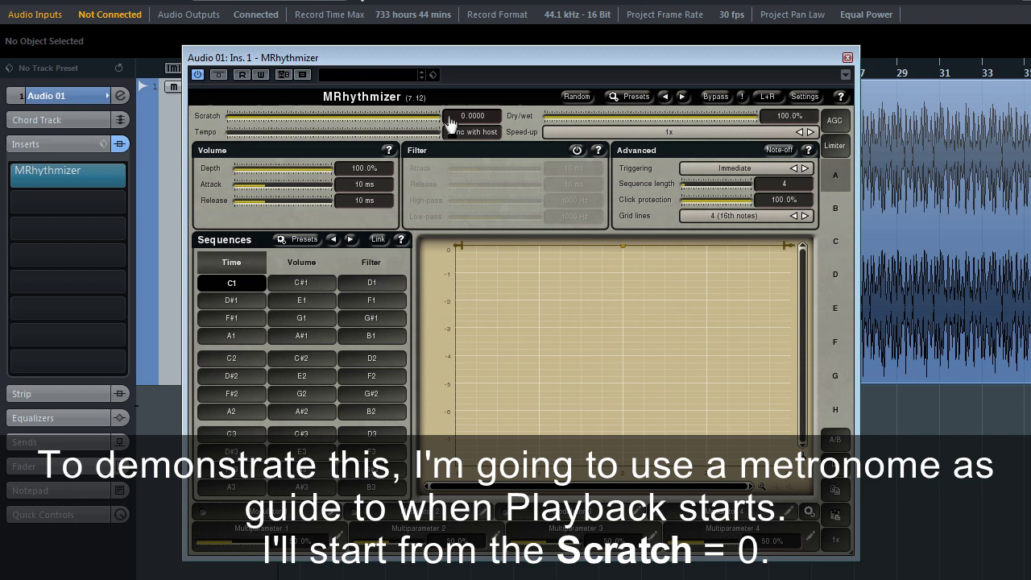
{"action": "key", "text": "space"}
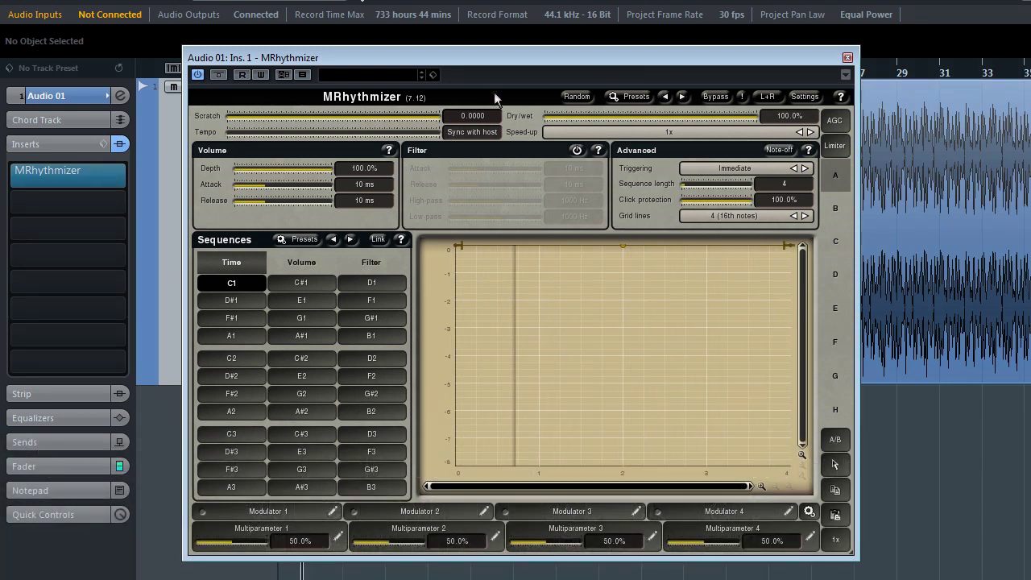
{"action": "key", "text": "space"}
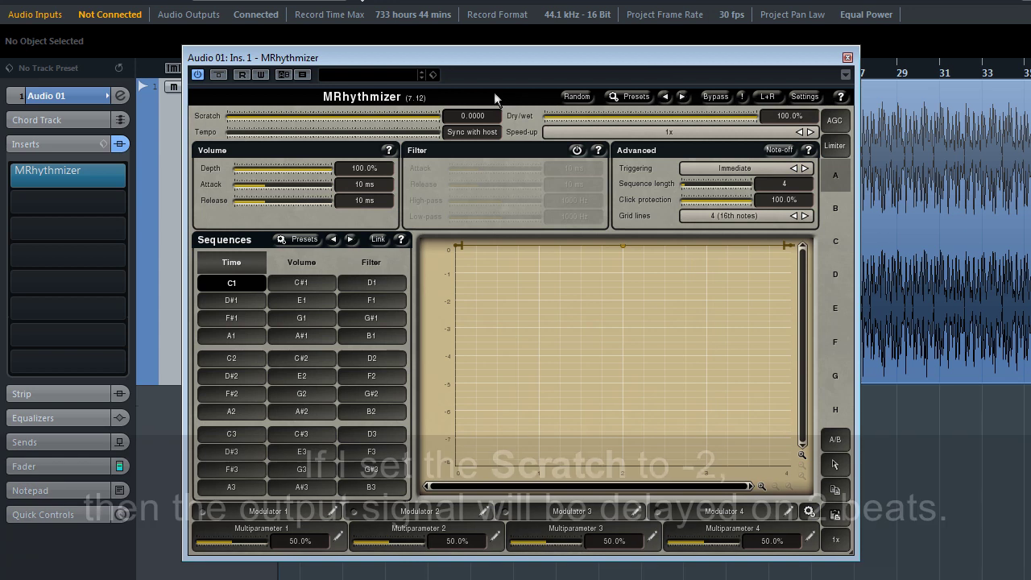
{"action": "double_click", "coordinate": [482, 115]}
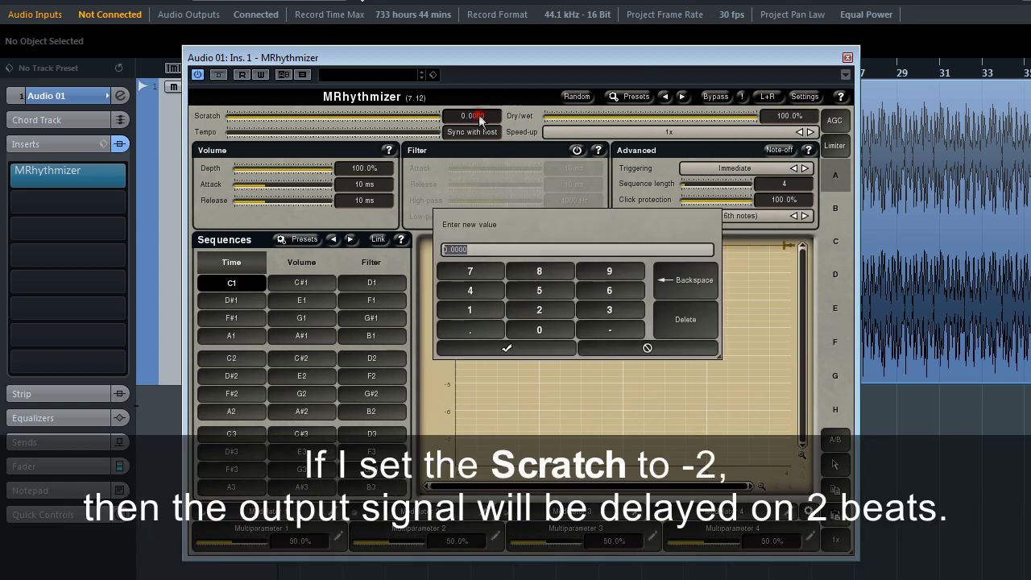
{"action": "type", "text": "-"}
{"action": "type", "text": "2"}
{"action": "key", "text": "Return"}
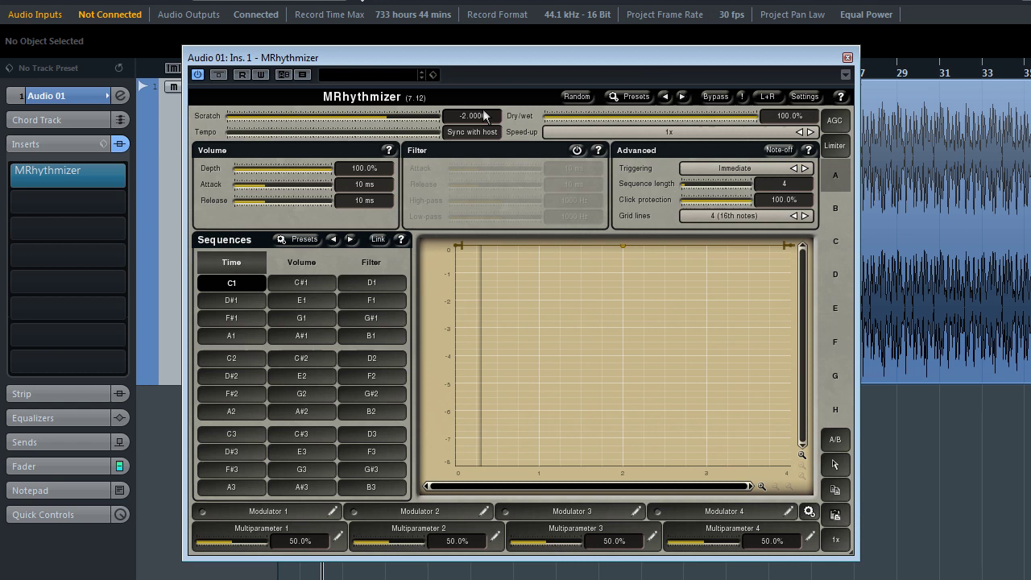
{"action": "key", "text": "space"}
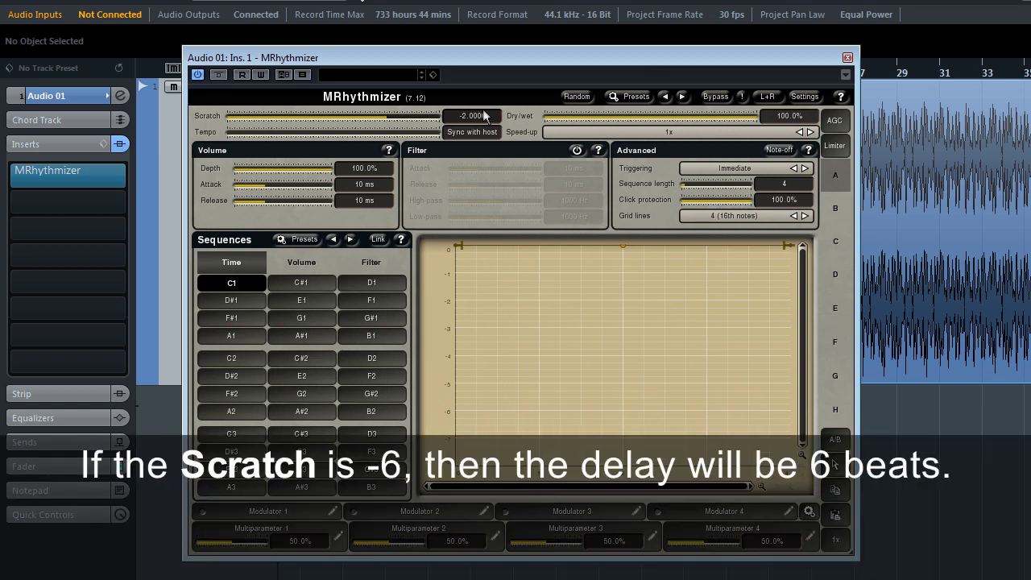
{"action": "double_click", "coordinate": [484, 116]}
{"action": "type", "text": "-"}
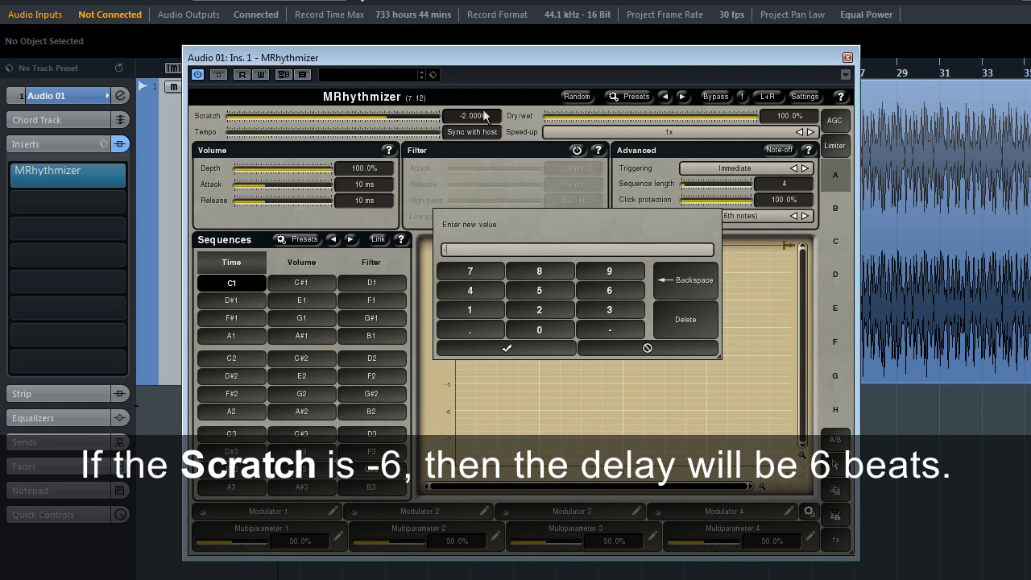
{"action": "type", "text": "6"}
{"action": "key", "text": "Return"}
{"action": "key", "text": "space"}
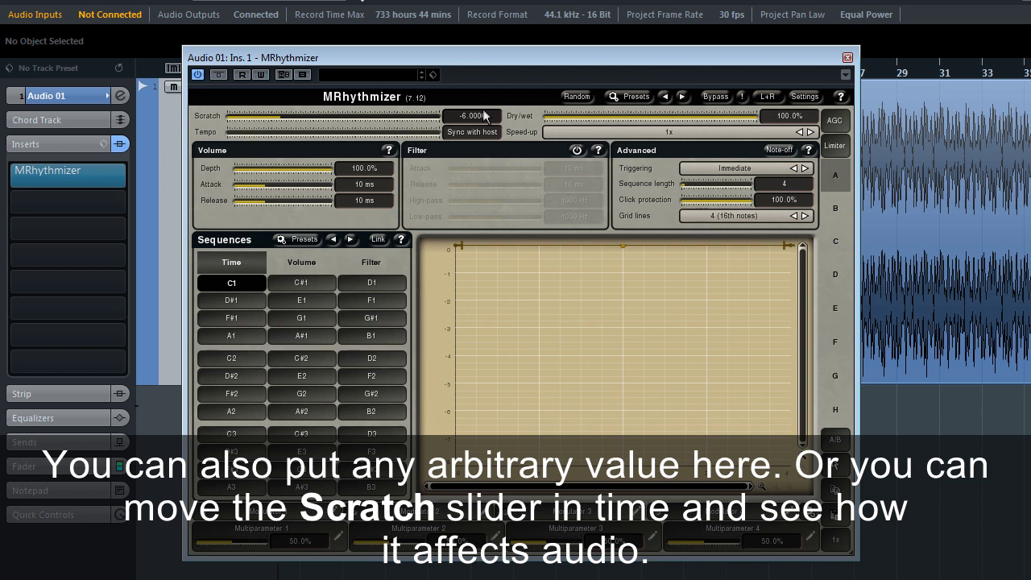
{"action": "left_click_drag", "start_coordinate": [282, 117], "coordinate": [403, 121]}
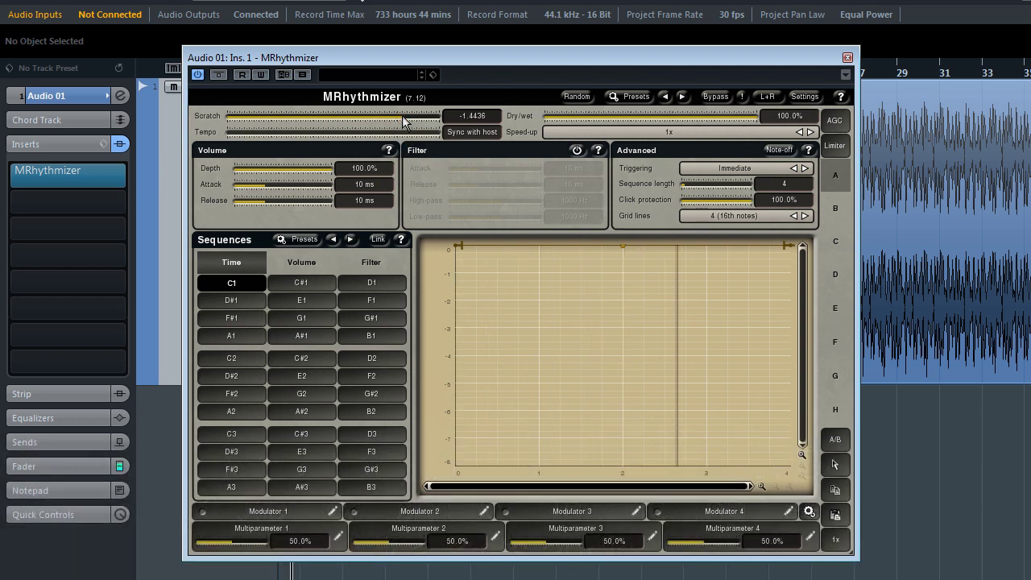
{"action": "mouse_move", "coordinate": [406, 121]}
{"action": "left_mouse_down"}
{"action": "mouse_move", "coordinate": [307, 120]}
{"action": "mouse_move", "coordinate": [433, 119]}
{"action": "mouse_move", "coordinate": [225, 119]}
{"action": "mouse_move", "coordinate": [449, 122]}
{"action": "left_mouse_up"}
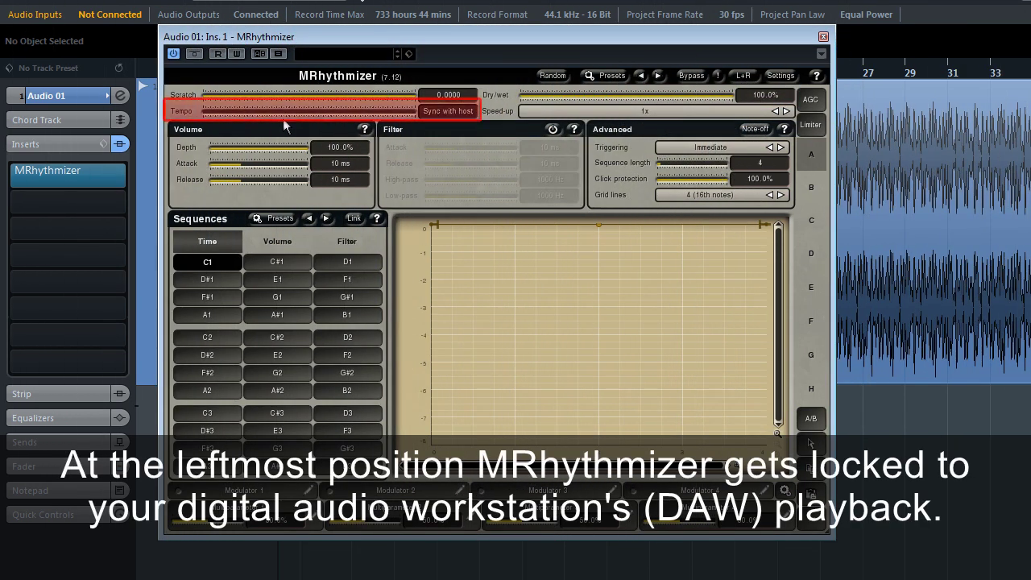
- Unsync the tempo from the host and set it manually, trying 177.2 bpm, then 55.1 bpm
{"action": "left_click_drag", "start_coordinate": [204, 111], "coordinate": [199, 113]}
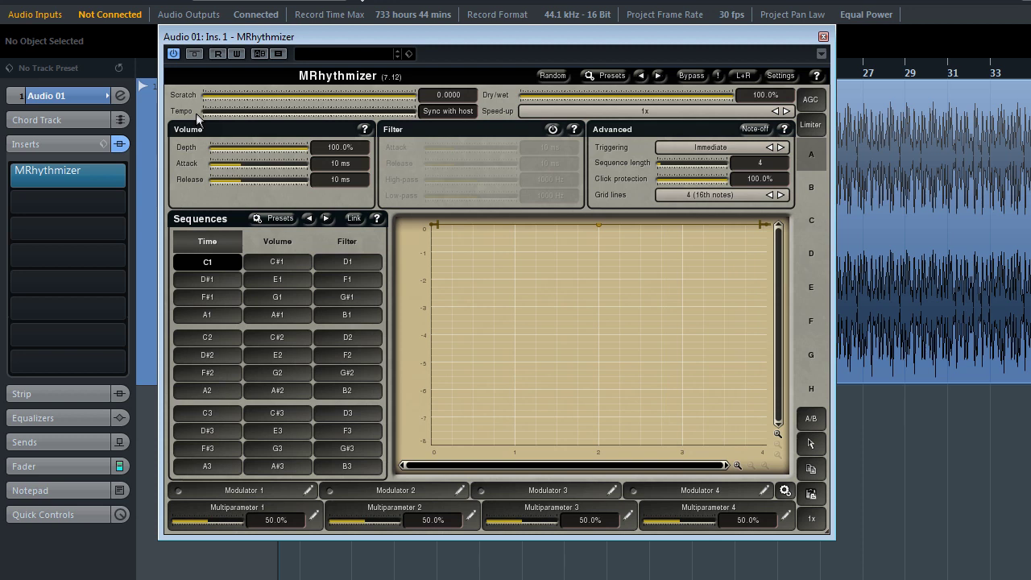
{"action": "left_click_drag", "start_coordinate": [200, 113], "coordinate": [460, 124]}
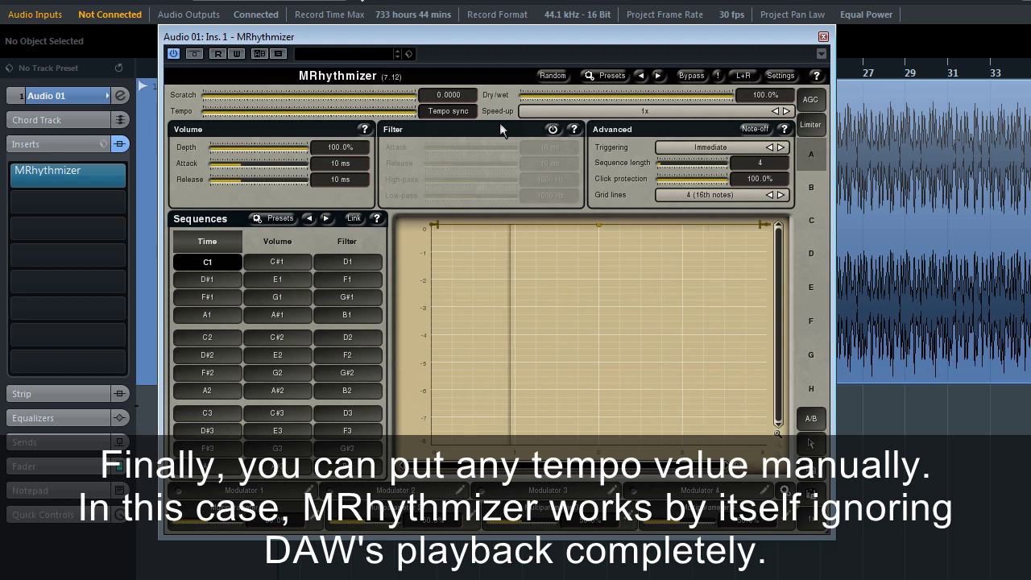
{"action": "left_click", "coordinate": [311, 112]}
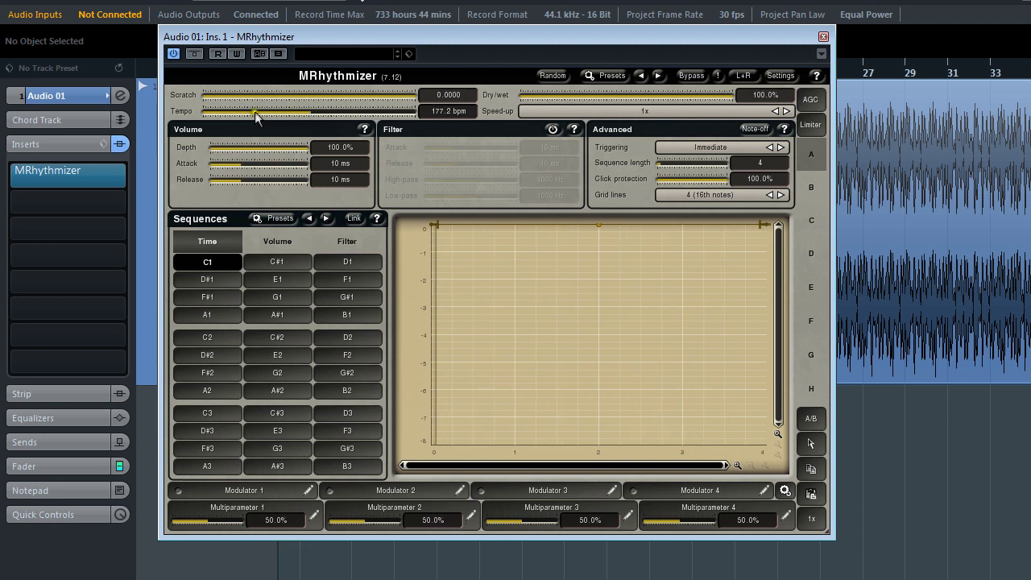
{"action": "left_click", "coordinate": [221, 111]}
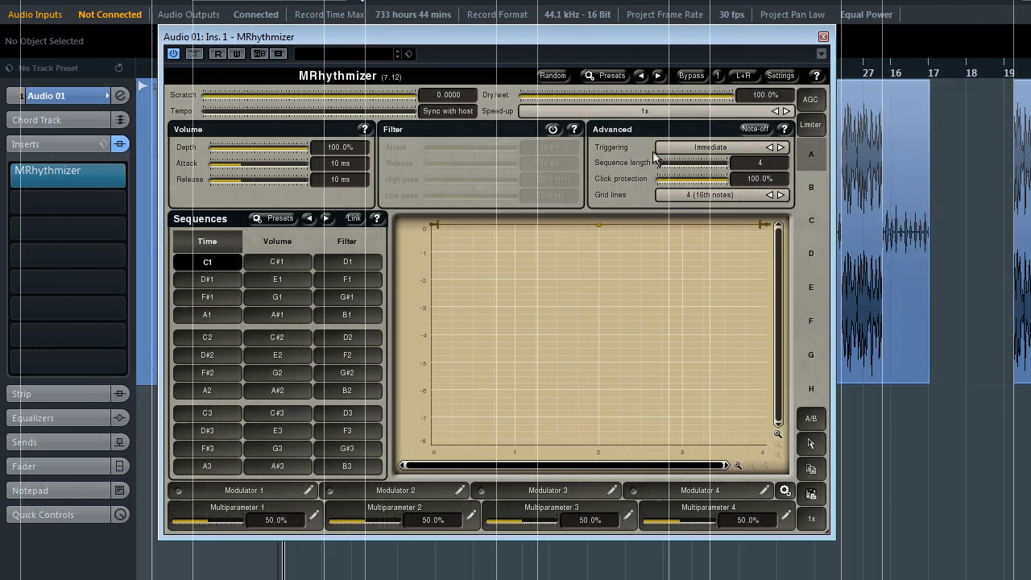
{"action": "left_click", "coordinate": [674, 112]}
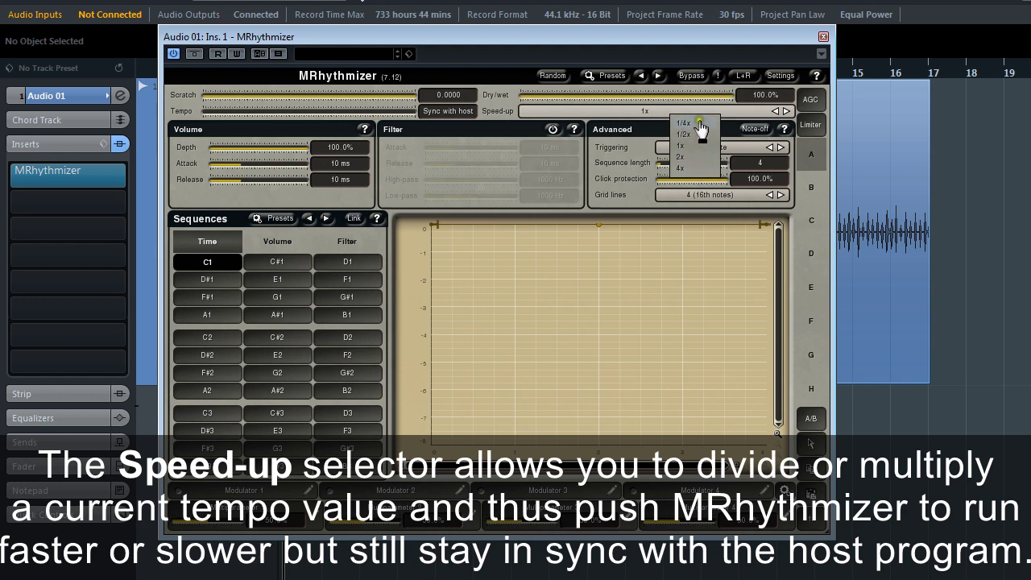
{"action": "left_click", "coordinate": [701, 146]}
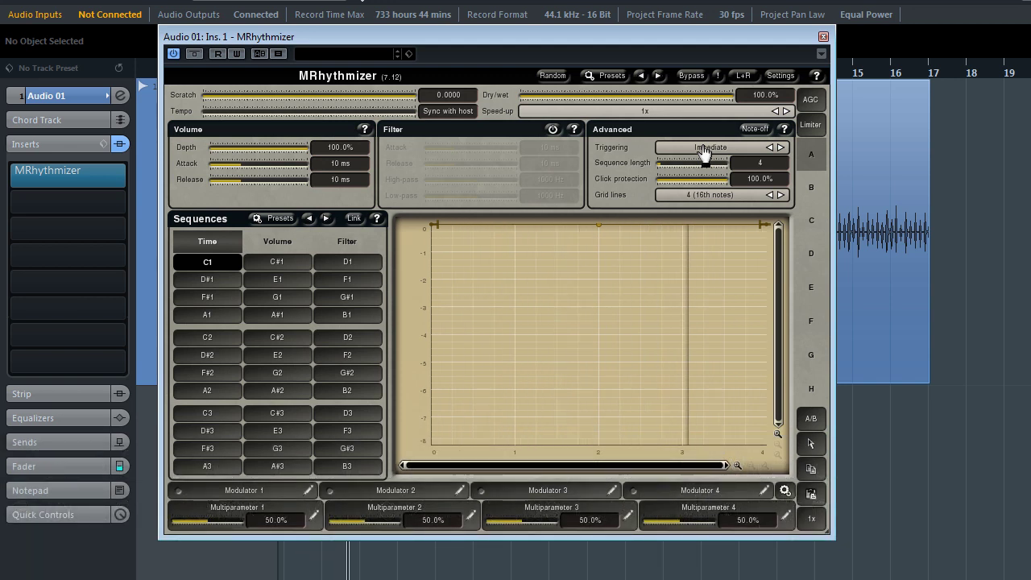
{"action": "left_click", "coordinate": [703, 111]}
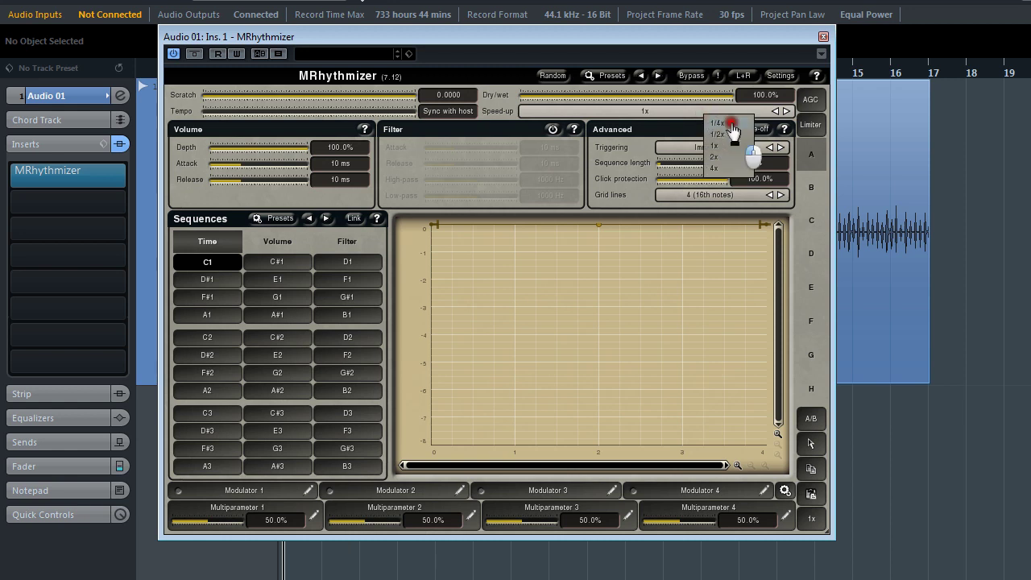
{"action": "left_click", "coordinate": [730, 125]}
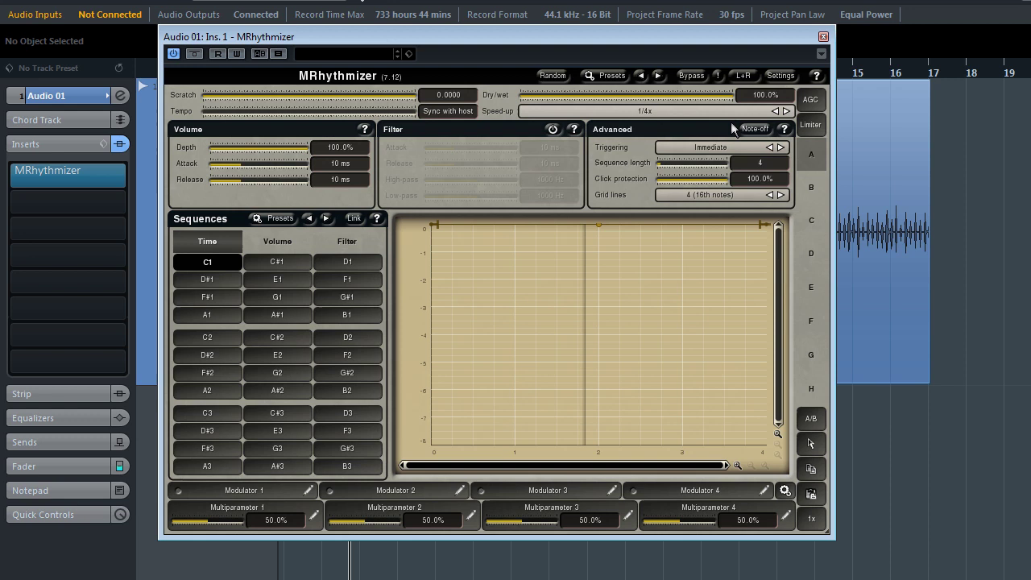
{"action": "left_click", "coordinate": [731, 112]}
{"action": "left_click", "coordinate": [755, 173]}
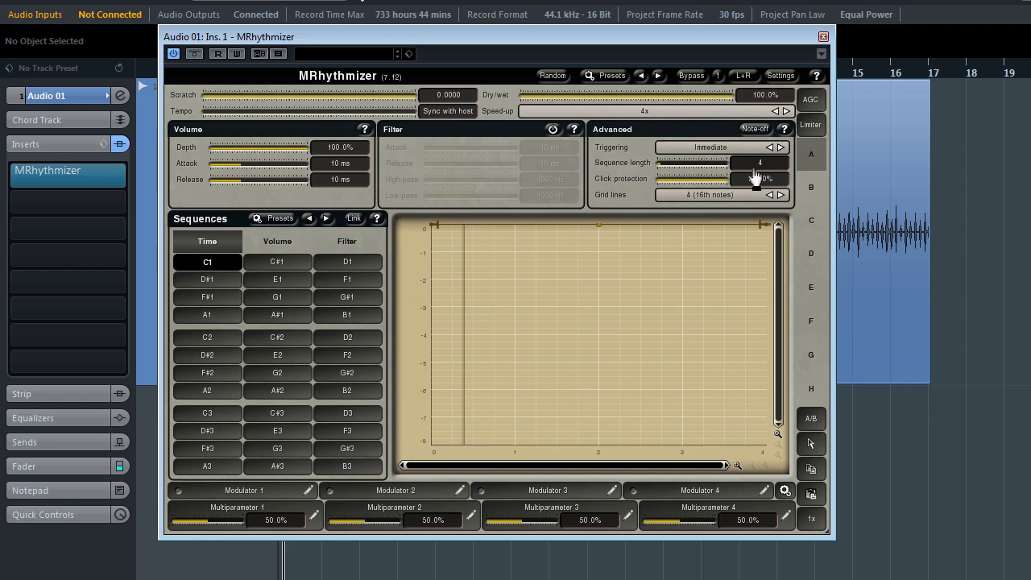
{"action": "left_click", "coordinate": [731, 112]}
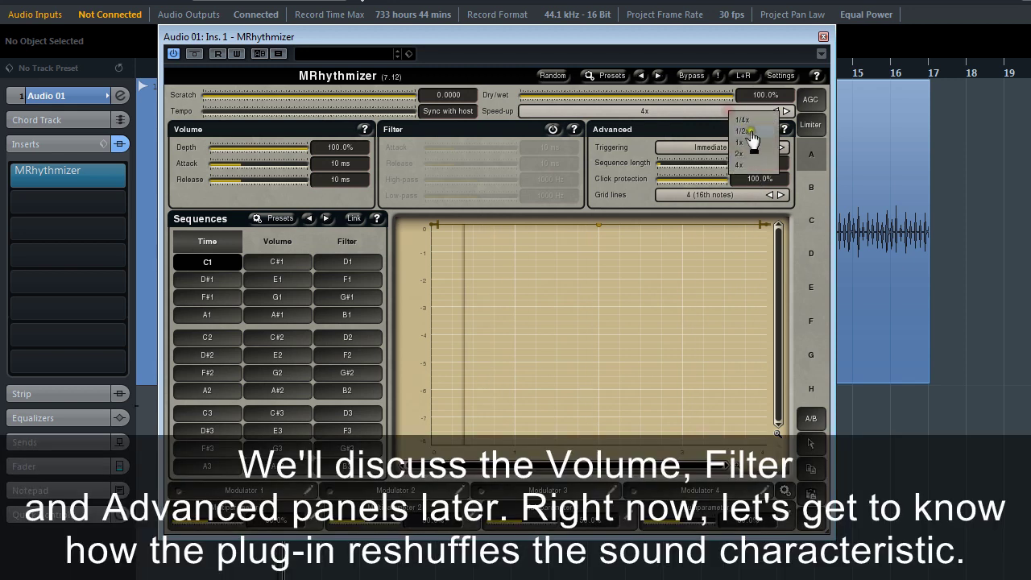
{"action": "left_click", "coordinate": [755, 143]}
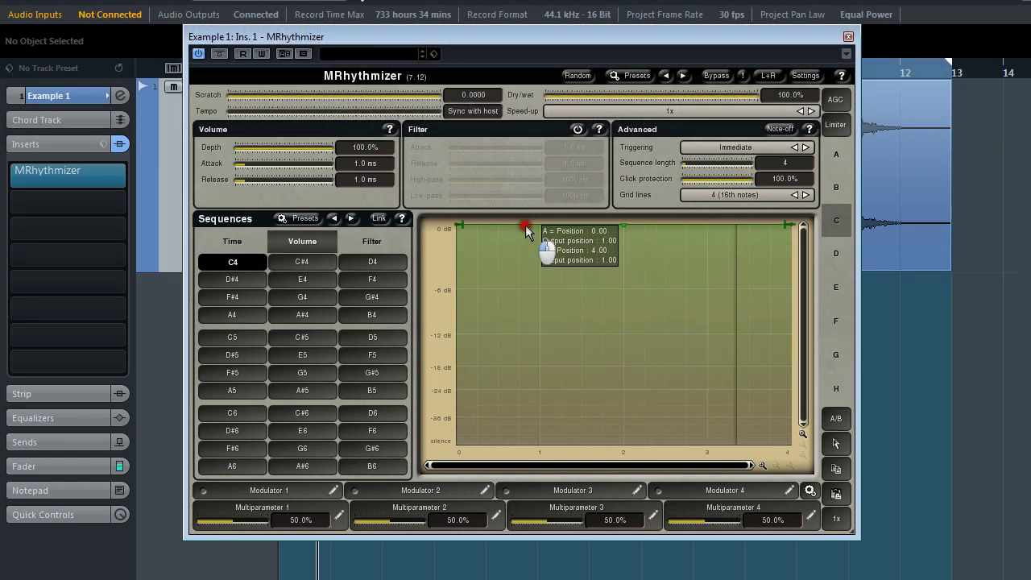
- Drag volume sequence C4's flat envelope down to a lower level
{"action": "mouse_move", "coordinate": [526, 228]}
{"action": "left_mouse_down"}
{"action": "mouse_move", "coordinate": [528, 436]}
{"action": "mouse_move", "coordinate": [528, 239]}
{"action": "left_mouse_up"}
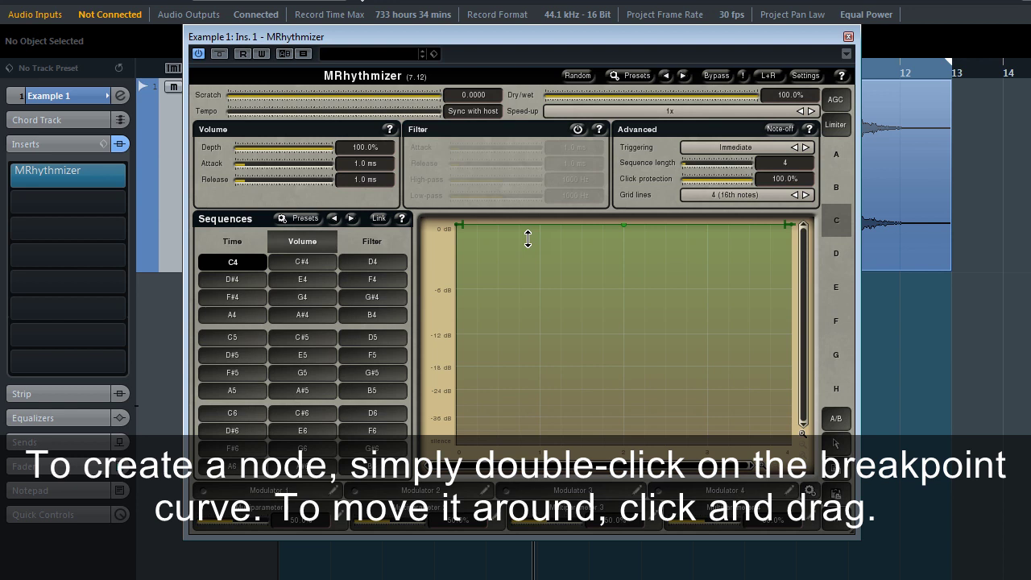
- Add a node to the volume curve at about -6 dB and bend the adjoining segment into a curve
{"action": "double_click", "coordinate": [537, 225]}
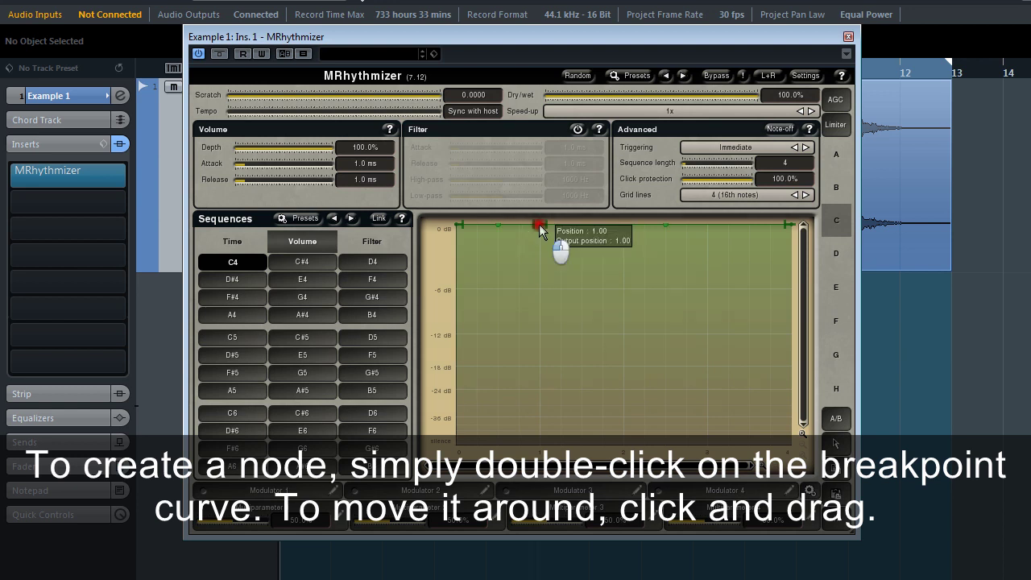
{"action": "mouse_move", "coordinate": [545, 229]}
{"action": "left_mouse_down"}
{"action": "mouse_move", "coordinate": [546, 294]}
{"action": "mouse_move", "coordinate": [559, 329]}
{"action": "mouse_move", "coordinate": [604, 349]}
{"action": "mouse_move", "coordinate": [604, 395]}
{"action": "mouse_move", "coordinate": [540, 394]}
{"action": "left_mouse_up"}
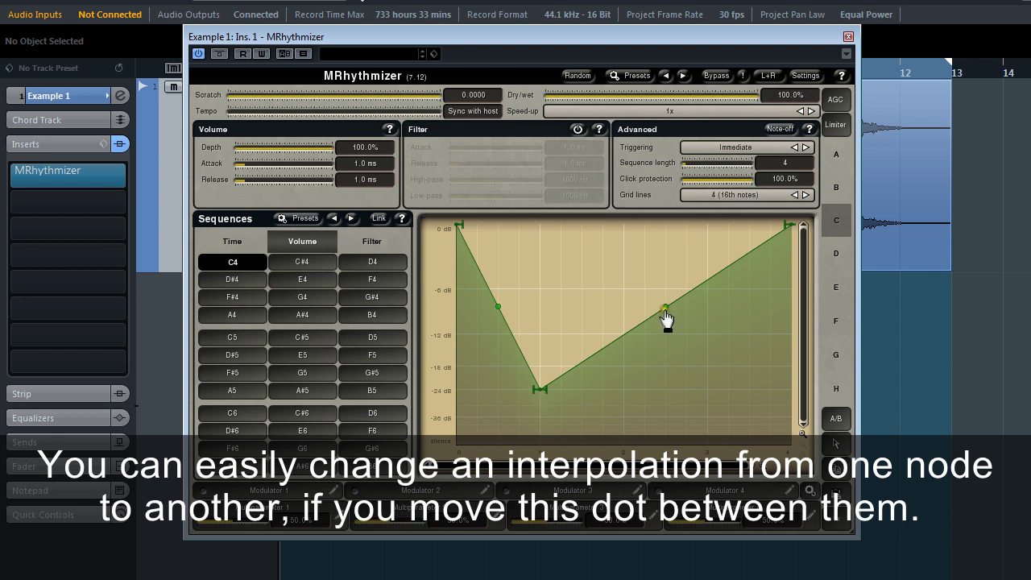
{"action": "mouse_move", "coordinate": [667, 314]}
{"action": "left_mouse_down"}
{"action": "mouse_move", "coordinate": [657, 134]}
{"action": "mouse_move", "coordinate": [679, 281]}
{"action": "mouse_move", "coordinate": [681, 429]}
{"action": "left_mouse_up"}
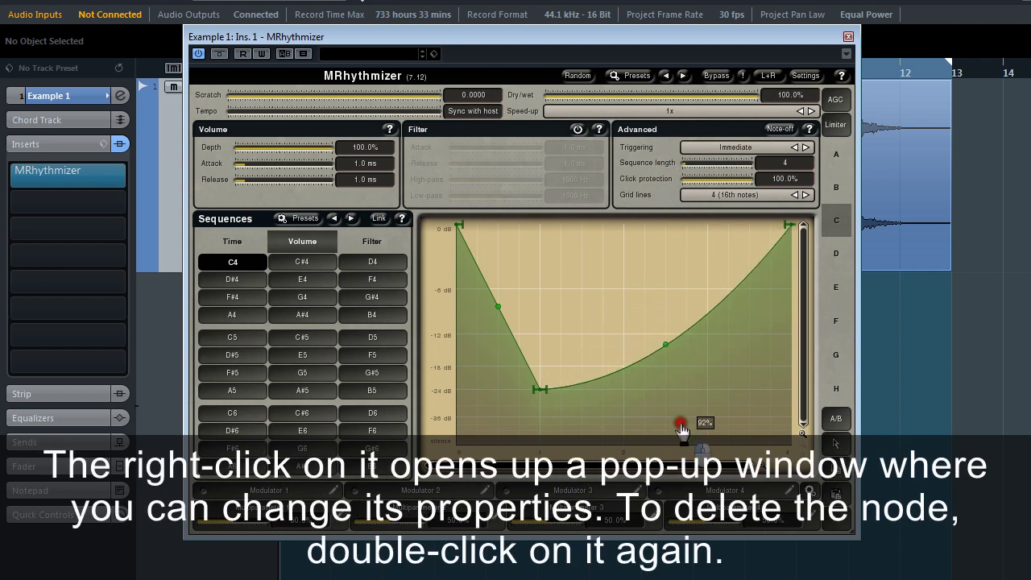
- Give the node Double S-shaped curvature in Point properties, then delete the node
{"action": "right_click", "coordinate": [667, 352]}
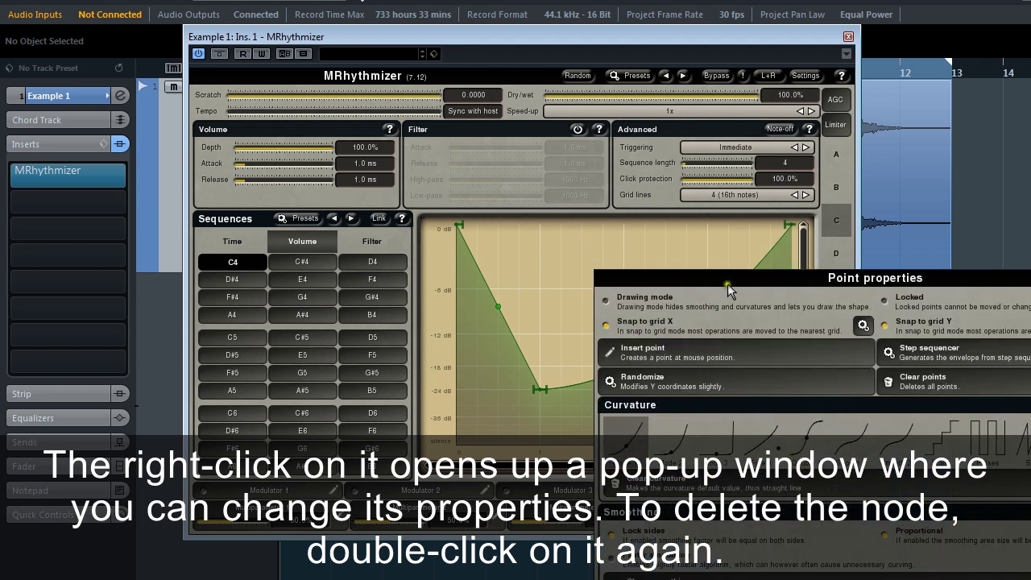
{"action": "mouse_move", "coordinate": [728, 284]}
{"action": "left_mouse_down"}
{"action": "mouse_move", "coordinate": [564, 209]}
{"action": "mouse_move", "coordinate": [395, 80]}
{"action": "left_mouse_up"}
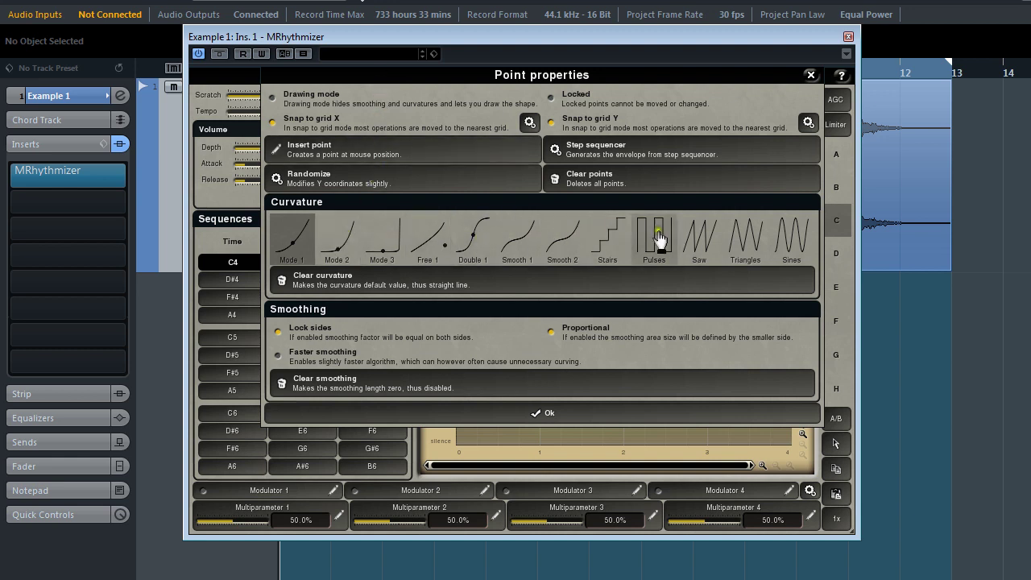
{"action": "left_click", "coordinate": [483, 243]}
{"action": "left_click", "coordinate": [492, 413]}
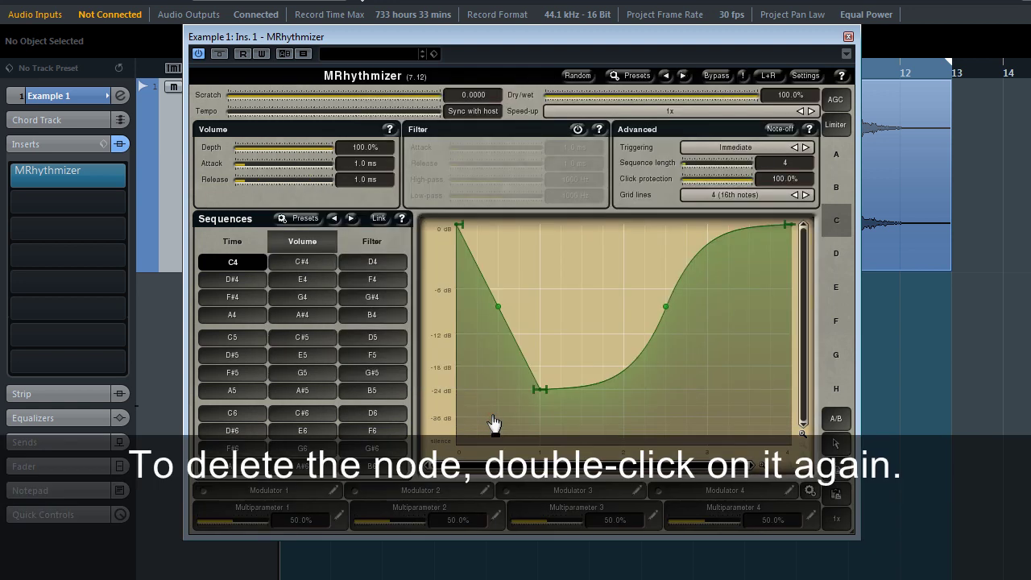
{"action": "double_click", "coordinate": [540, 390]}
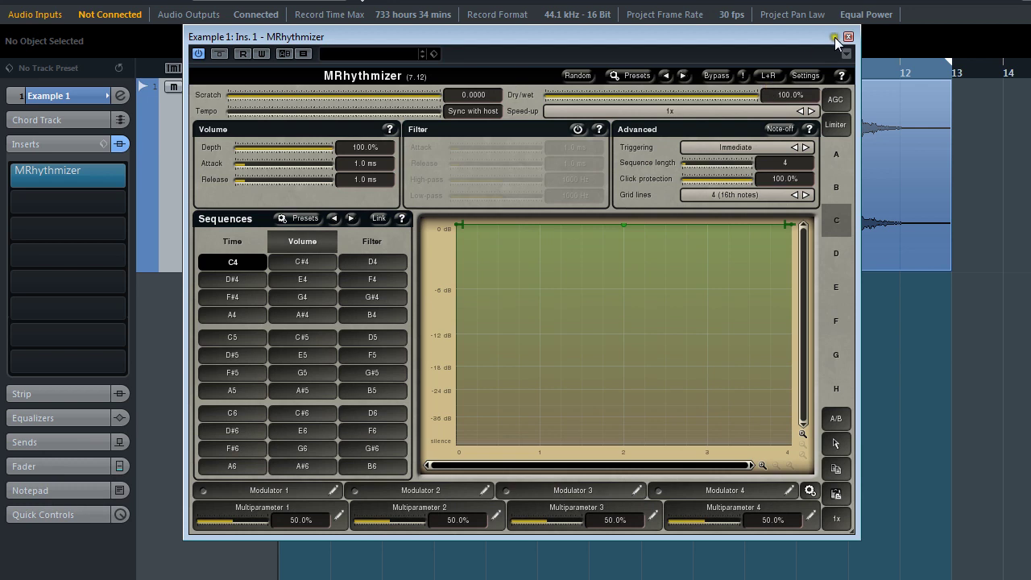
- Close MRhythmizer and add one MIDI track to the project
{"action": "left_click", "coordinate": [849, 37]}
{"action": "right_click", "coordinate": [182, 330]}
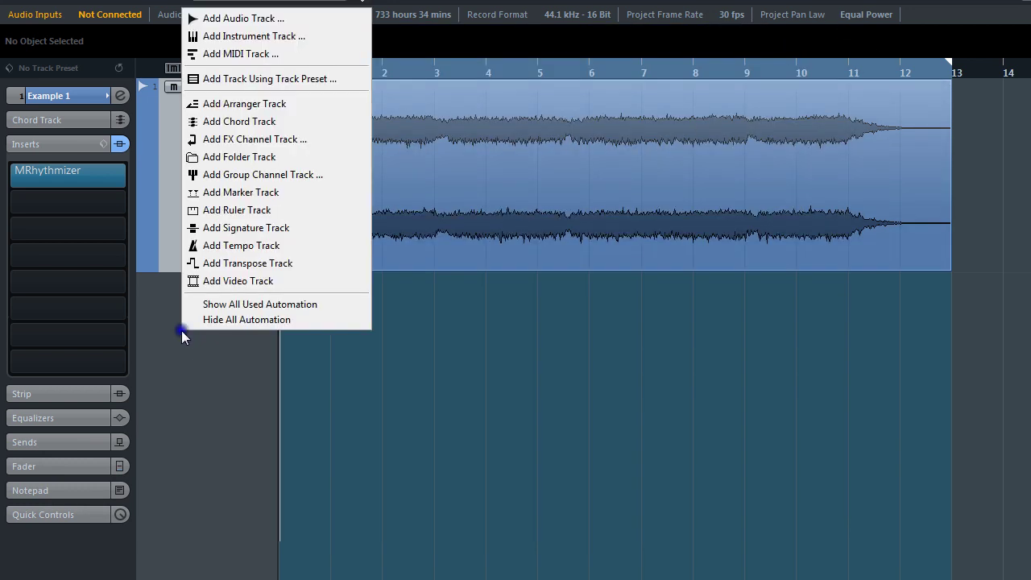
{"action": "left_click", "coordinate": [272, 54]}
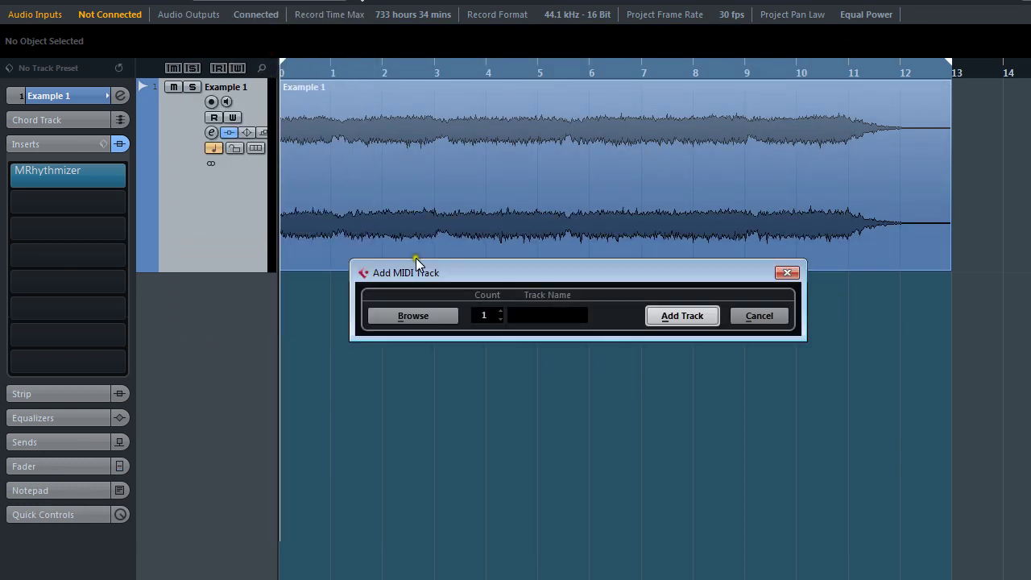
{"action": "left_click", "coordinate": [682, 315]}
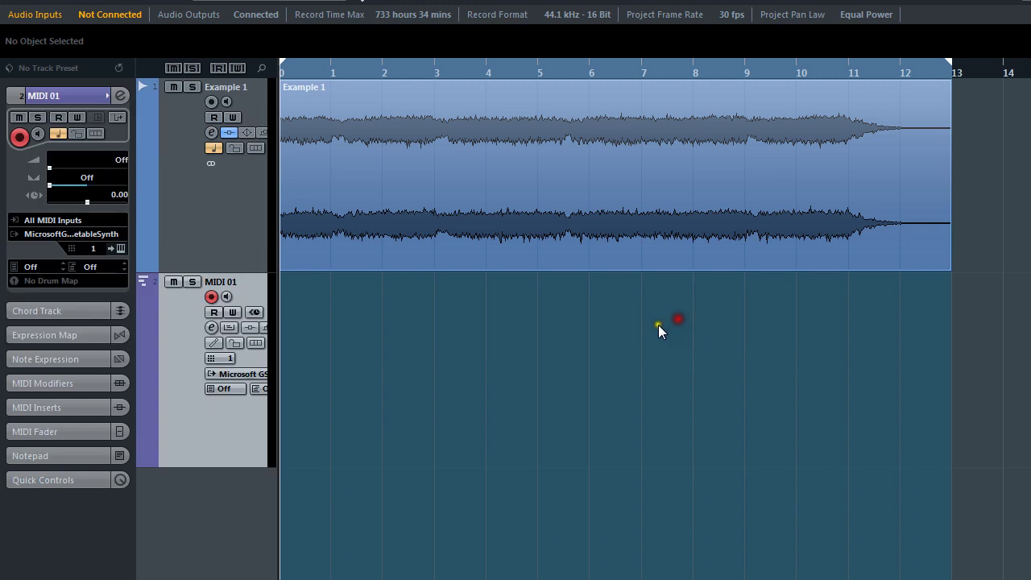
- Colour the new MIDI track orange, rename it Sequences, and route its output to MRhythmizer MidiIn
{"action": "left_click", "coordinate": [148, 372]}
{"action": "left_click", "coordinate": [219, 294]}
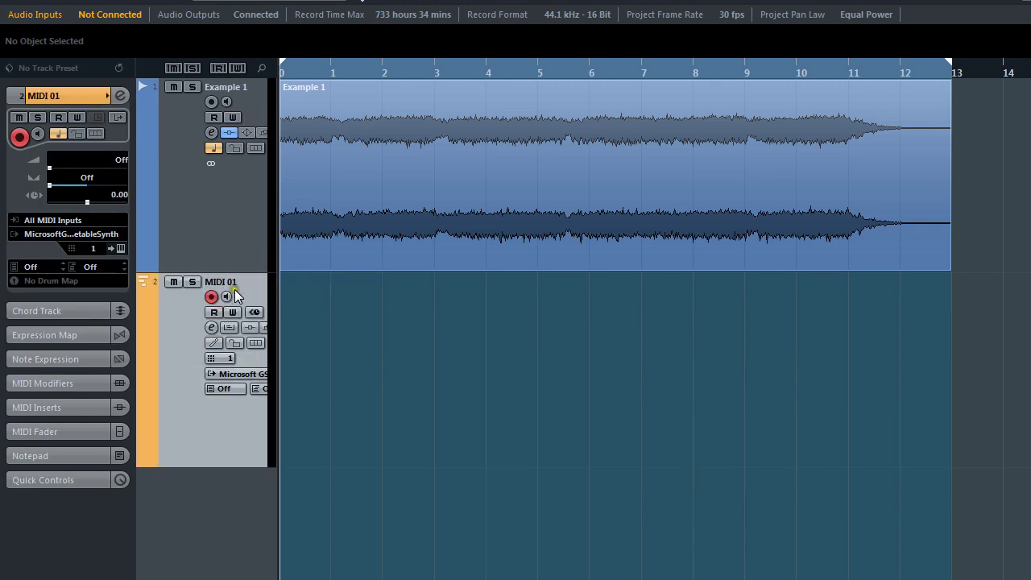
{"action": "double_click", "coordinate": [235, 284]}
{"action": "type", "text": "Sequences"}
{"action": "key", "text": "Return"}
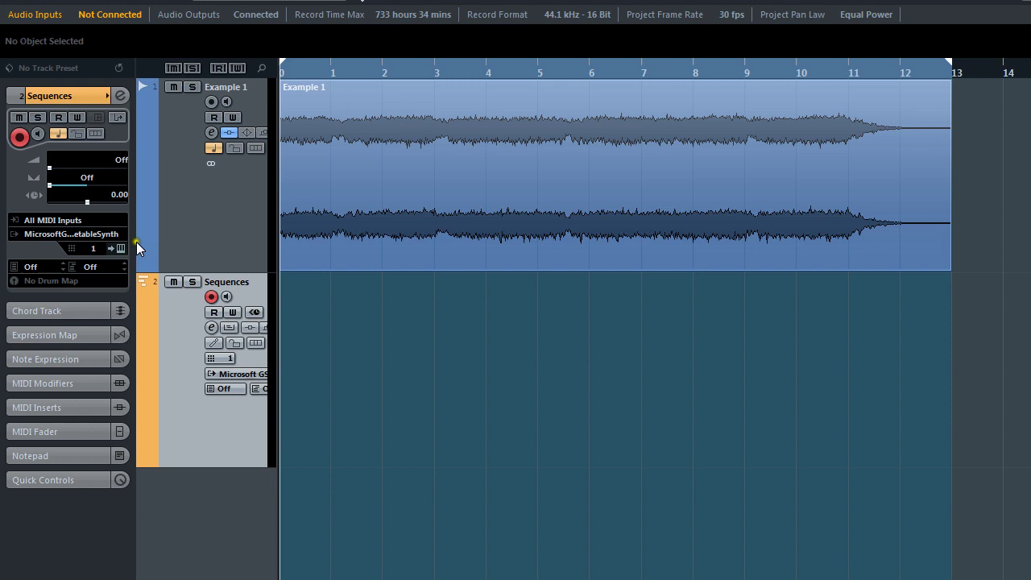
{"action": "left_click", "coordinate": [106, 234]}
{"action": "left_click", "coordinate": [100, 304]}
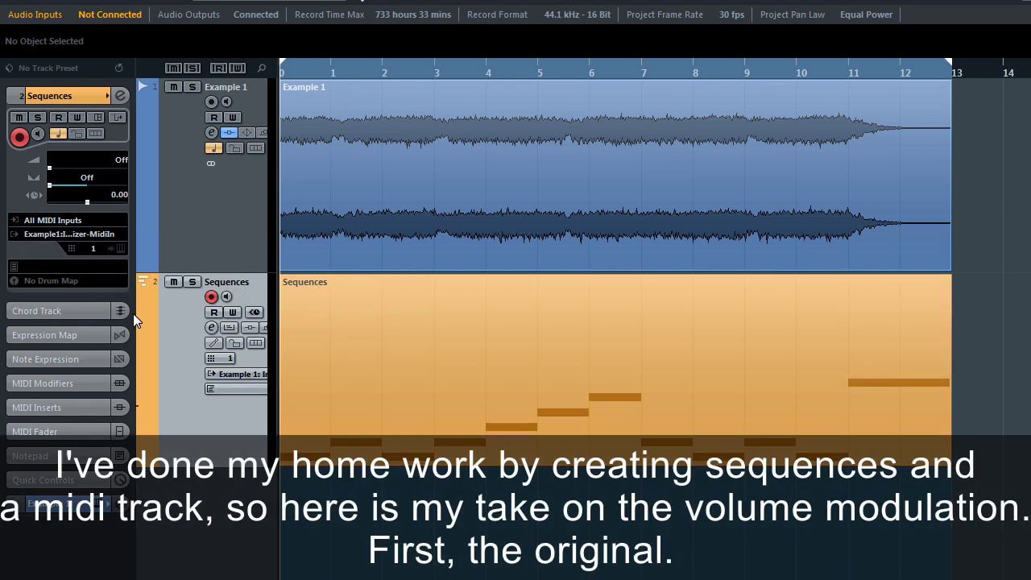
- Select Example 1, open its MRhythmizer insert, and switch on Bypass
{"action": "left_click", "coordinate": [142, 197]}
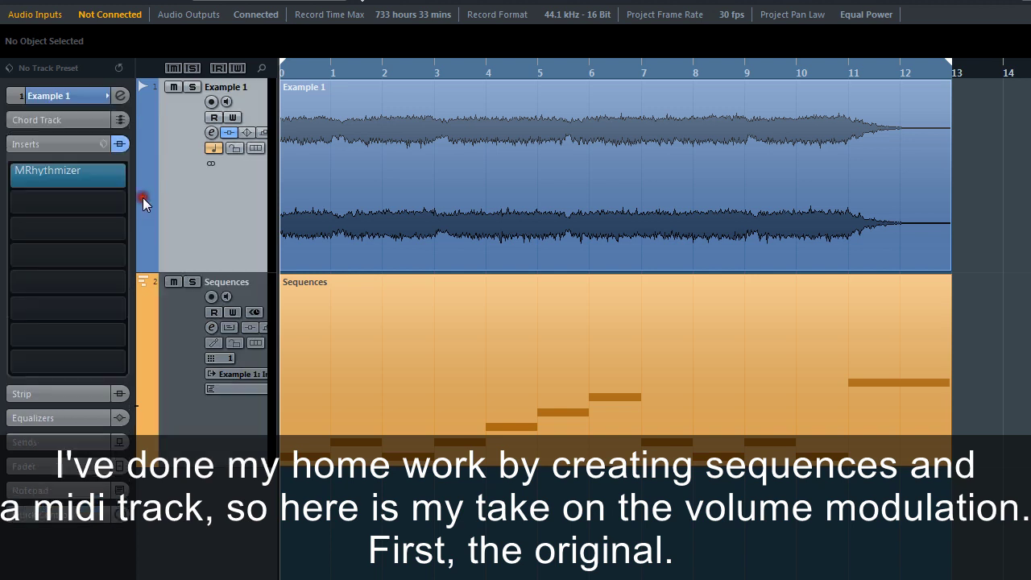
{"action": "left_click", "coordinate": [50, 172]}
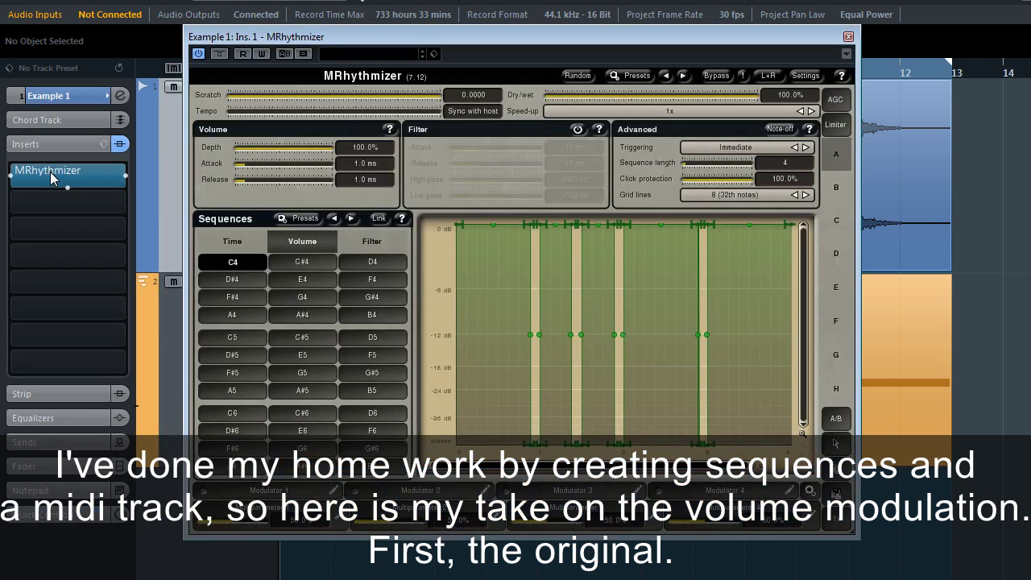
{"action": "left_click", "coordinate": [718, 77]}
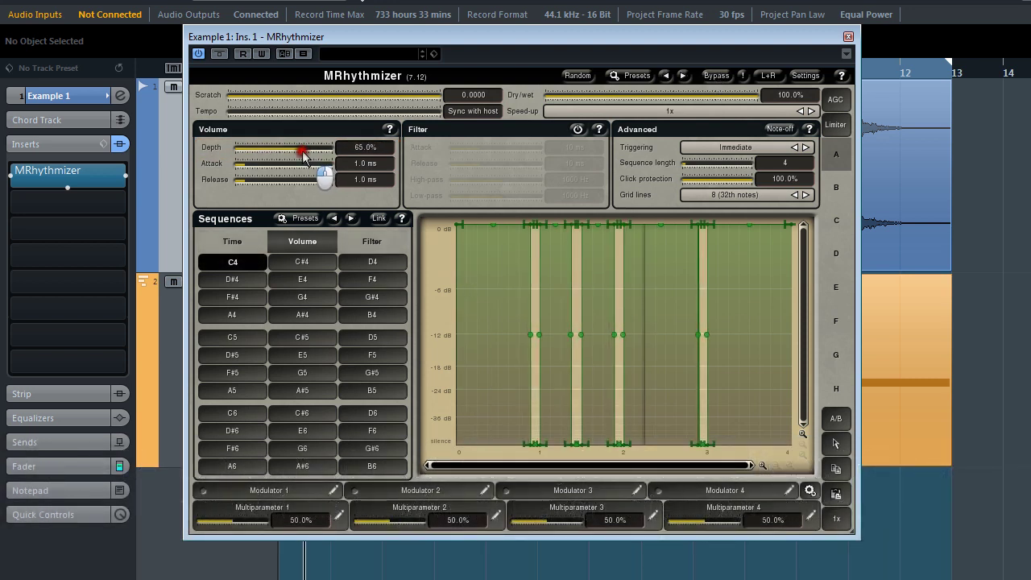
- Lower the Volume Depth toward 87.8% and shorten the volume Attack time
{"action": "mouse_move", "coordinate": [331, 148]}
{"action": "left_mouse_down"}
{"action": "mouse_move", "coordinate": [266, 153]}
{"action": "mouse_move", "coordinate": [335, 162]}
{"action": "mouse_move", "coordinate": [325, 157]}
{"action": "left_mouse_up"}
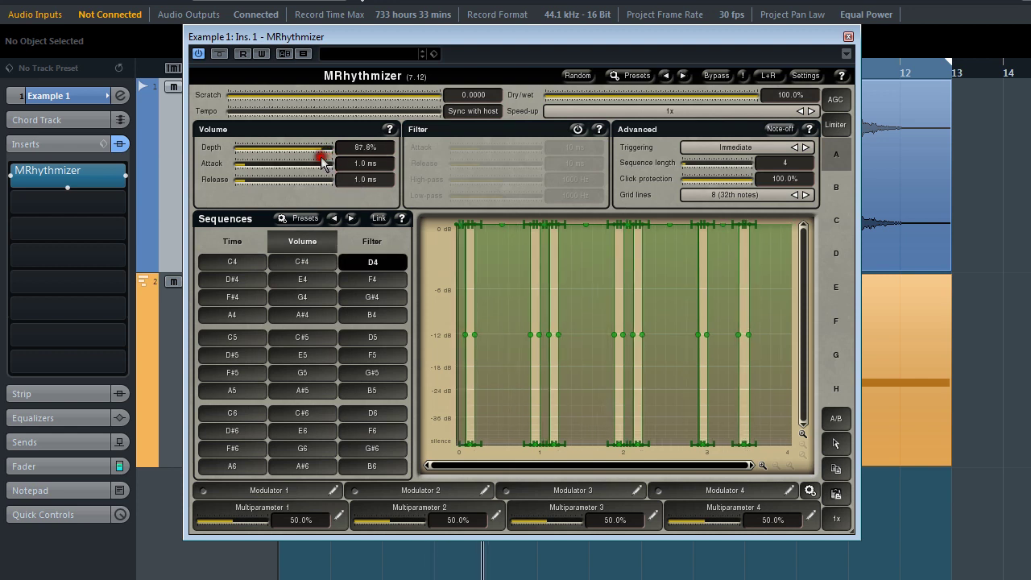
{"action": "mouse_move", "coordinate": [247, 167]}
{"action": "left_mouse_down"}
{"action": "mouse_move", "coordinate": [237, 169]}
{"action": "mouse_move", "coordinate": [291, 171]}
{"action": "mouse_move", "coordinate": [264, 167]}
{"action": "mouse_move", "coordinate": [263, 184]}
{"action": "mouse_move", "coordinate": [246, 184]}
{"action": "mouse_move", "coordinate": [232, 178]}
{"action": "mouse_move", "coordinate": [233, 164]}
{"action": "left_mouse_up"}
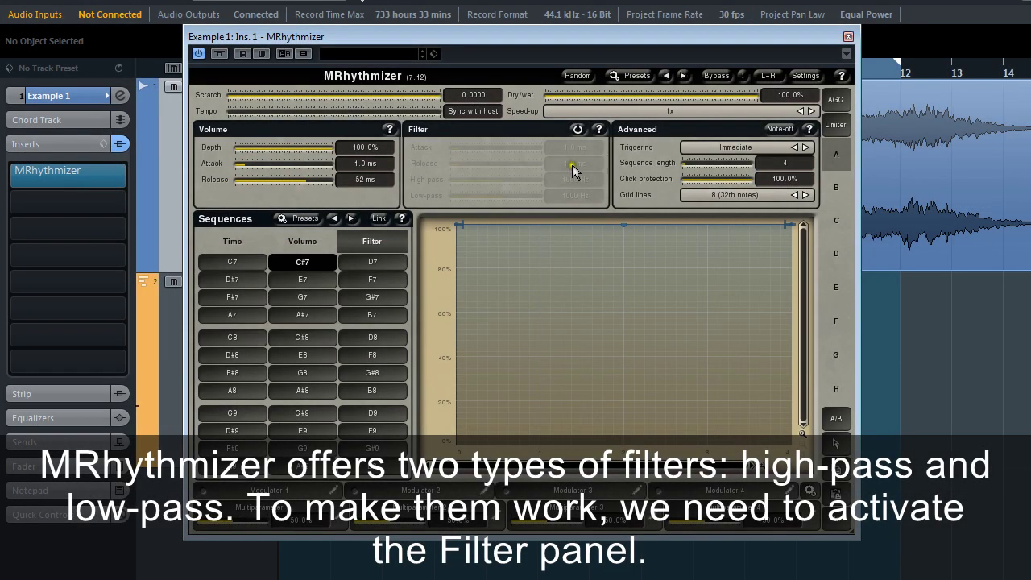
- Switch on the Filter section, set high-pass to 20 Hz, and load filter sequence C7
{"action": "left_click", "coordinate": [577, 130]}
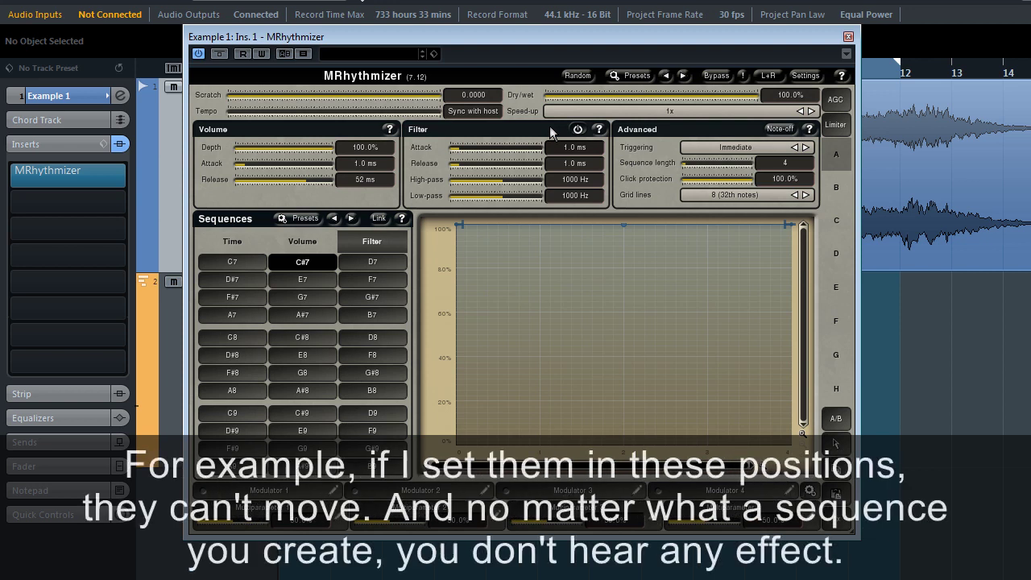
{"action": "left_click_drag", "start_coordinate": [504, 179], "coordinate": [436, 184]}
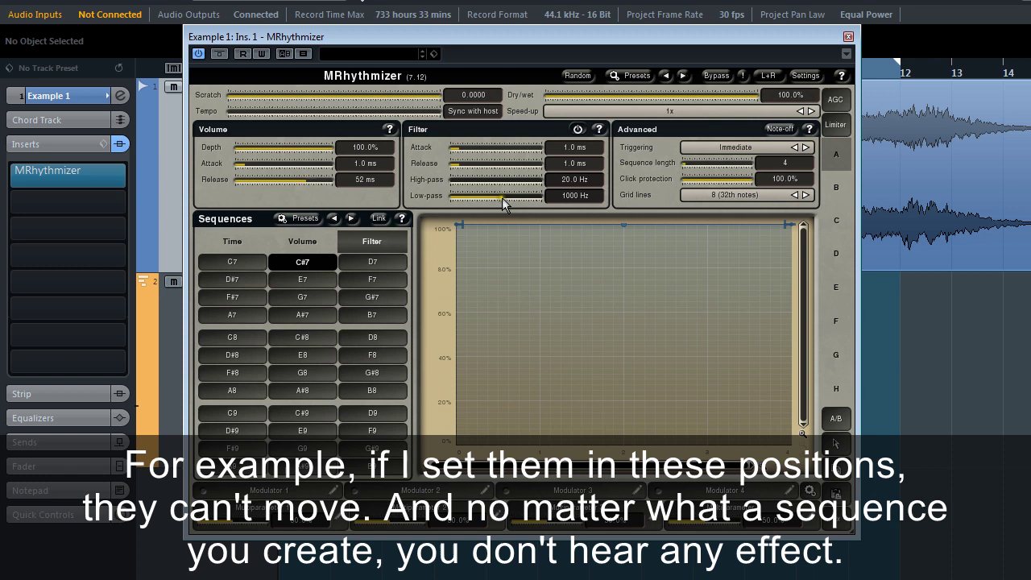
{"action": "left_click", "coordinate": [247, 269]}
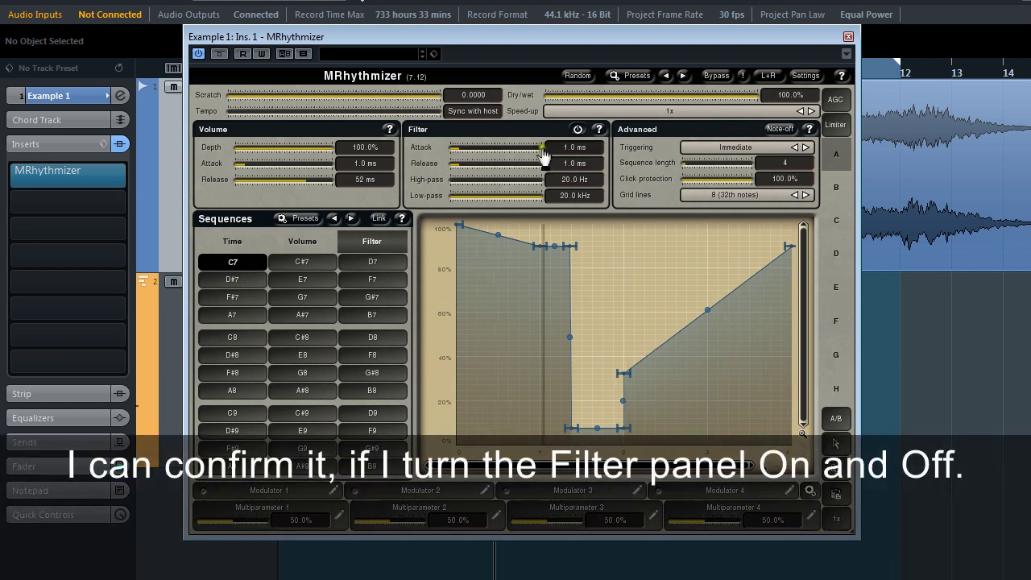
- Toggle filtering off and on twice to compare, leaving it on
{"action": "left_click", "coordinate": [577, 129]}
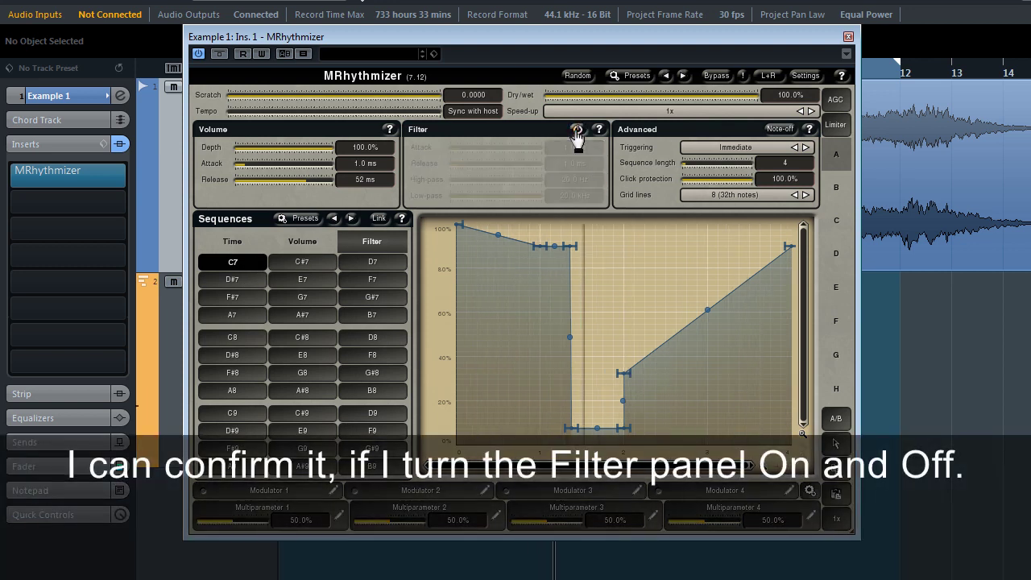
{"action": "left_click", "coordinate": [577, 130]}
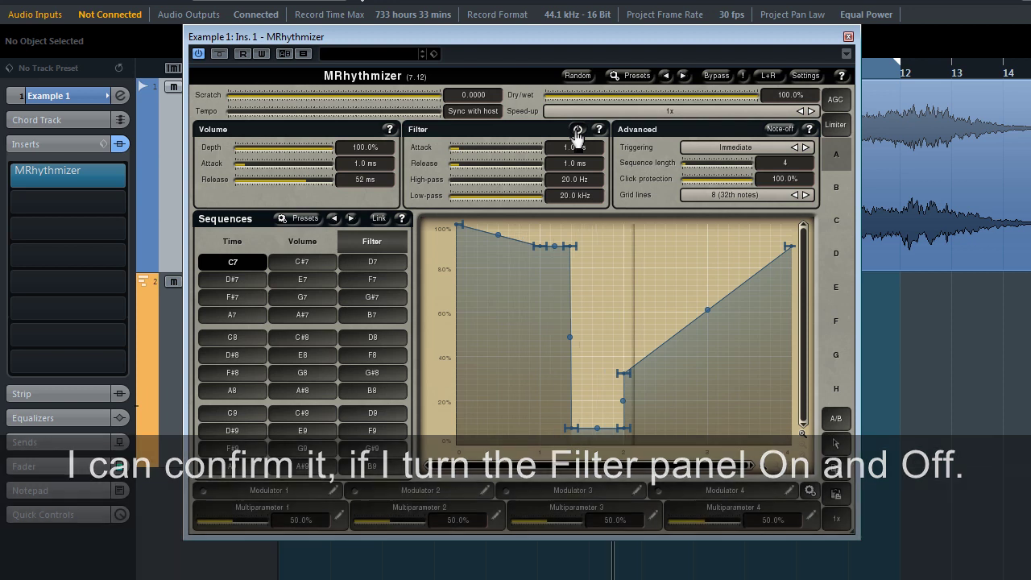
{"action": "left_click", "coordinate": [577, 129]}
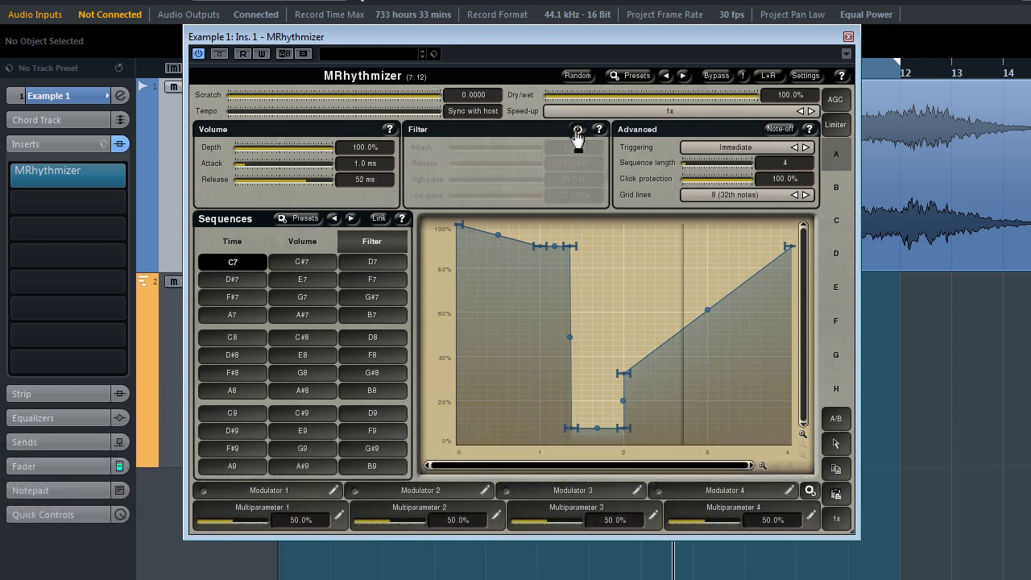
{"action": "left_click", "coordinate": [577, 130]}
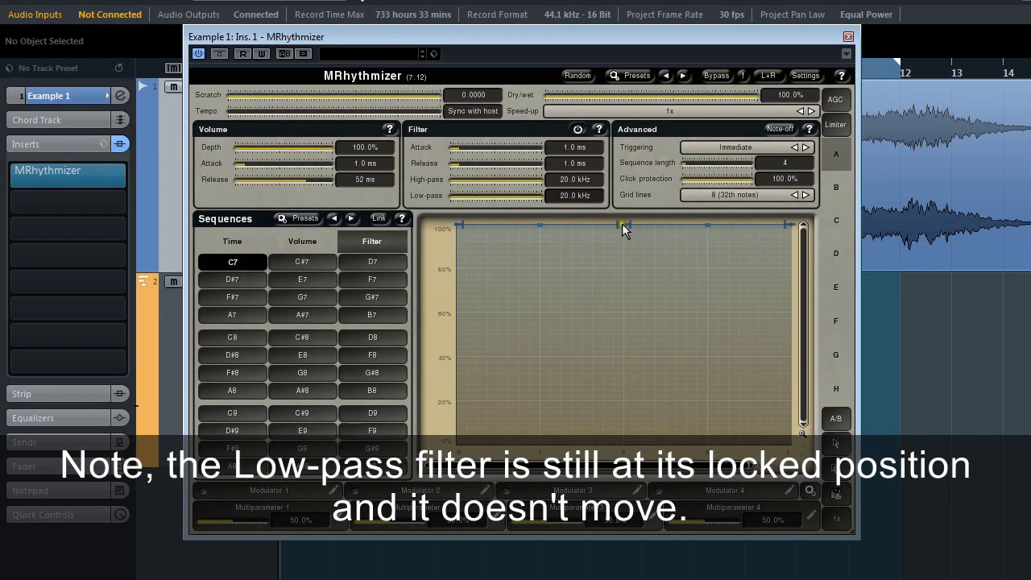
- Pull the filter envelope's middle node down into a deep V and set low-pass to 20 Hz
{"action": "left_click_drag", "start_coordinate": [623, 223], "coordinate": [628, 416]}
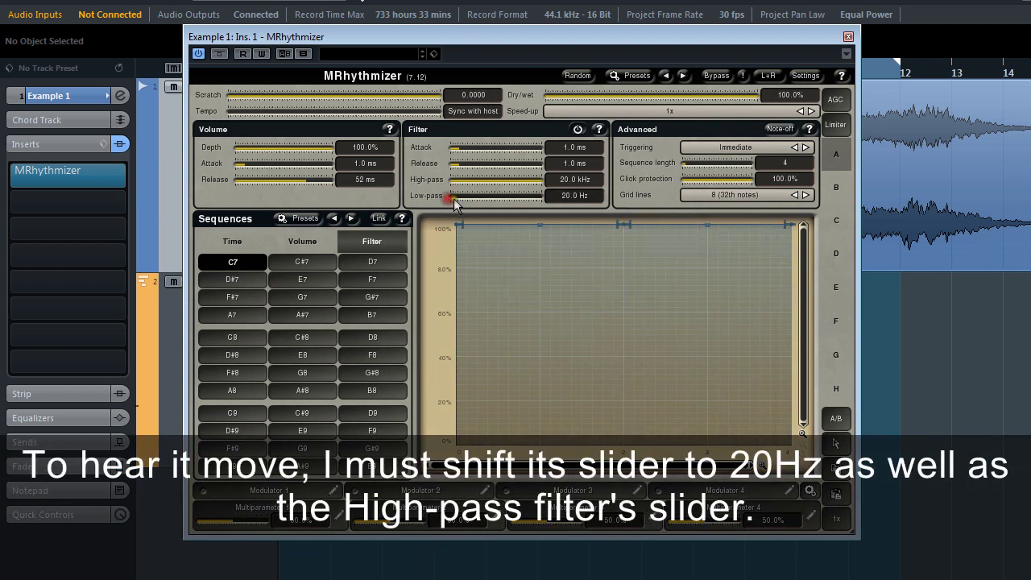
{"action": "left_click_drag", "start_coordinate": [451, 197], "coordinate": [530, 198]}
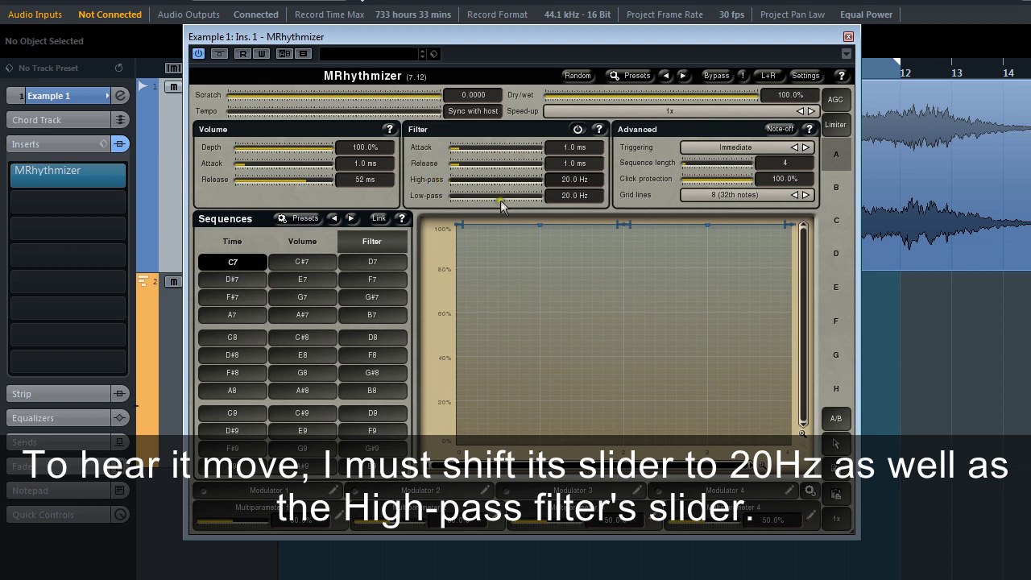
{"action": "left_click_drag", "start_coordinate": [624, 225], "coordinate": [629, 420]}
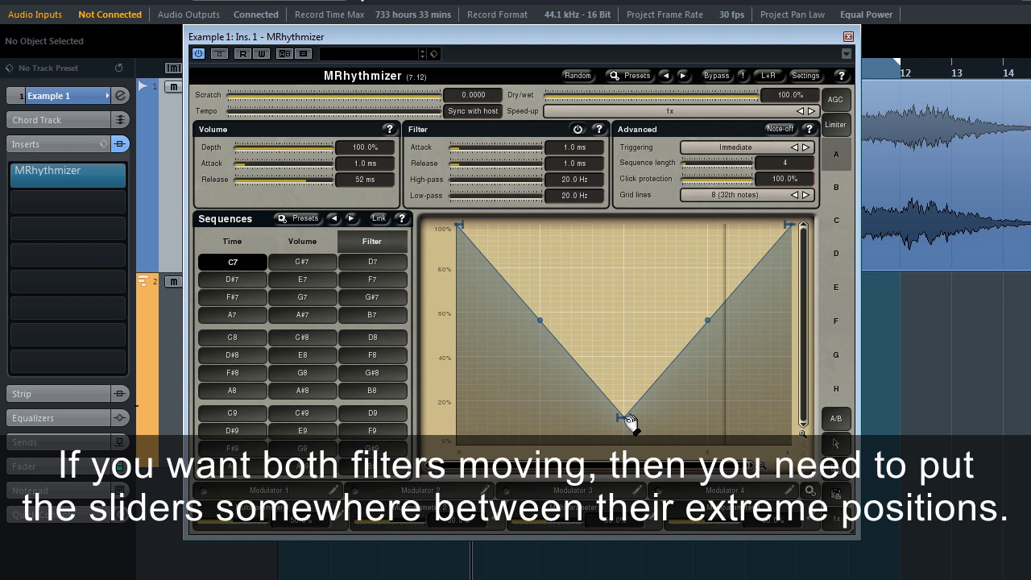
- Lower the V envelope's bottom node to 0% and raise the high-pass cutoff to 3351 Hz
{"action": "left_click_drag", "start_coordinate": [630, 420], "coordinate": [629, 443]}
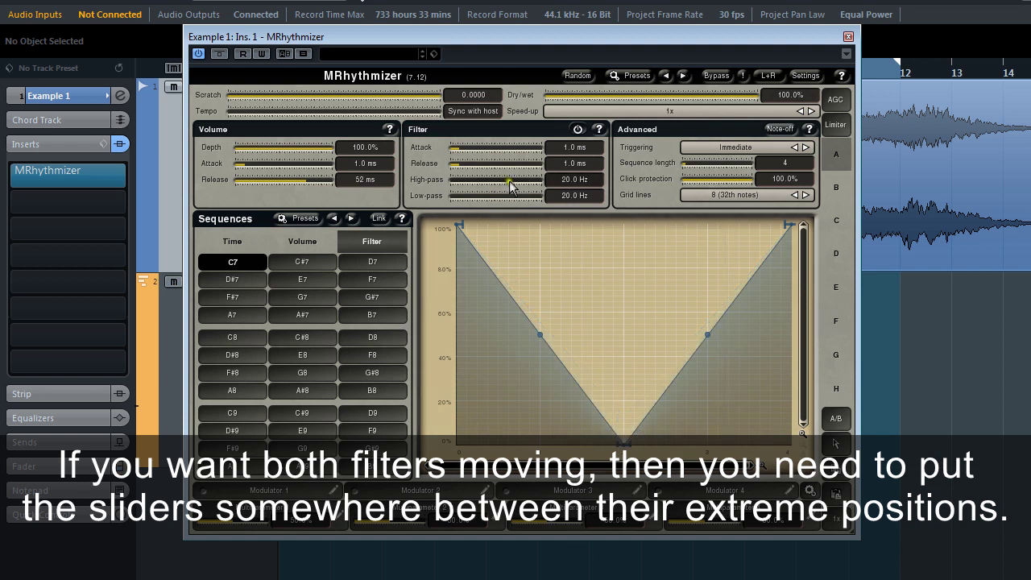
{"action": "left_click_drag", "start_coordinate": [516, 179], "coordinate": [521, 183]}
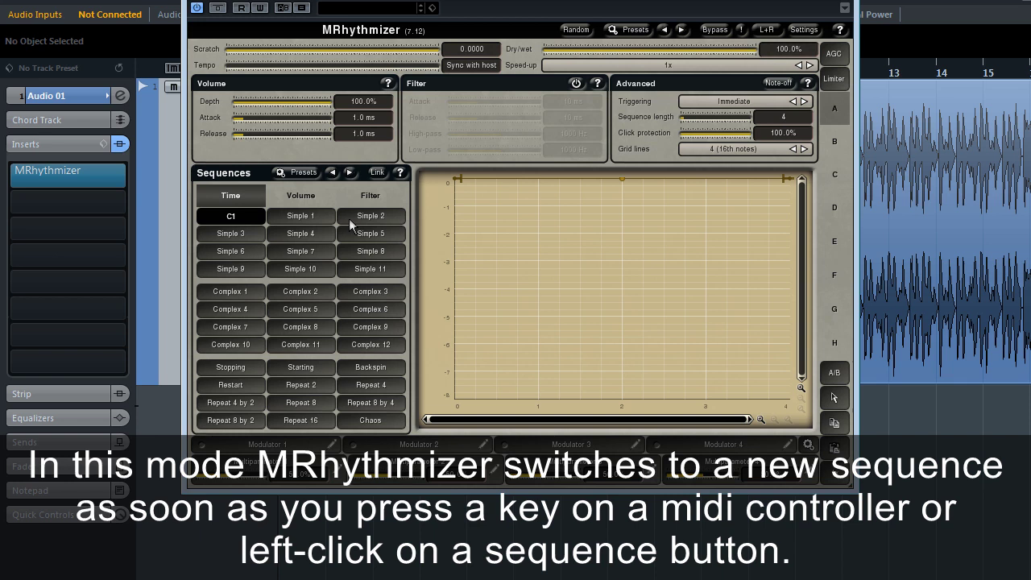
- Try volume Simple 1 and 7, filter Simple 2 and 5, and time sequence Simple 3
{"action": "left_click", "coordinate": [302, 217]}
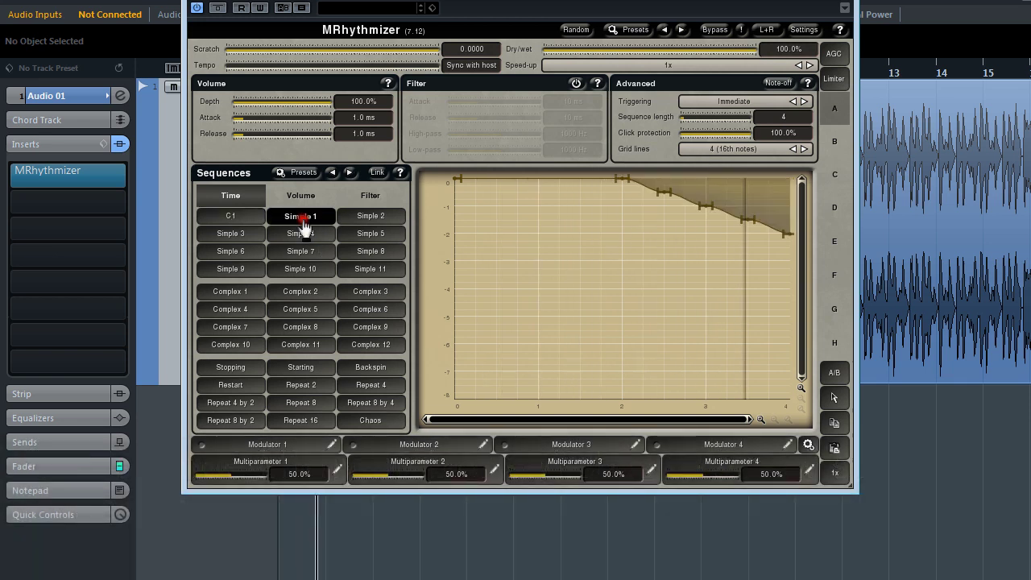
{"action": "left_click", "coordinate": [363, 221]}
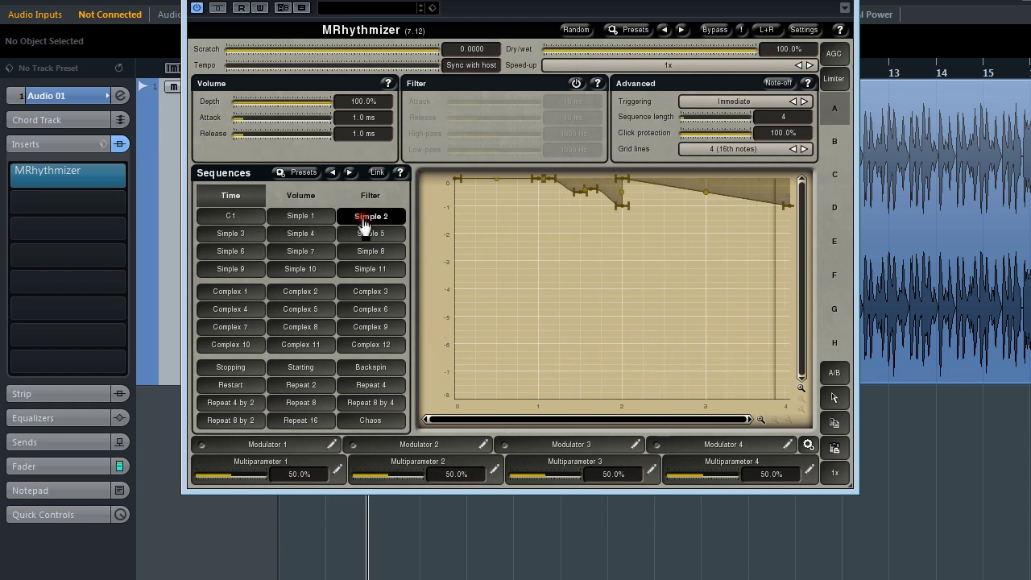
{"action": "left_click", "coordinate": [363, 235]}
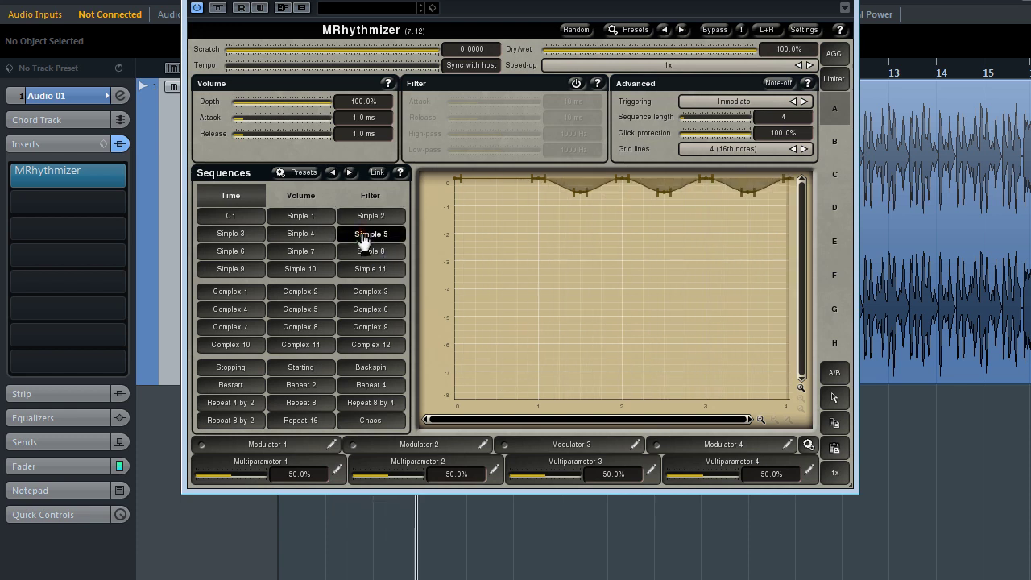
{"action": "left_click", "coordinate": [303, 251]}
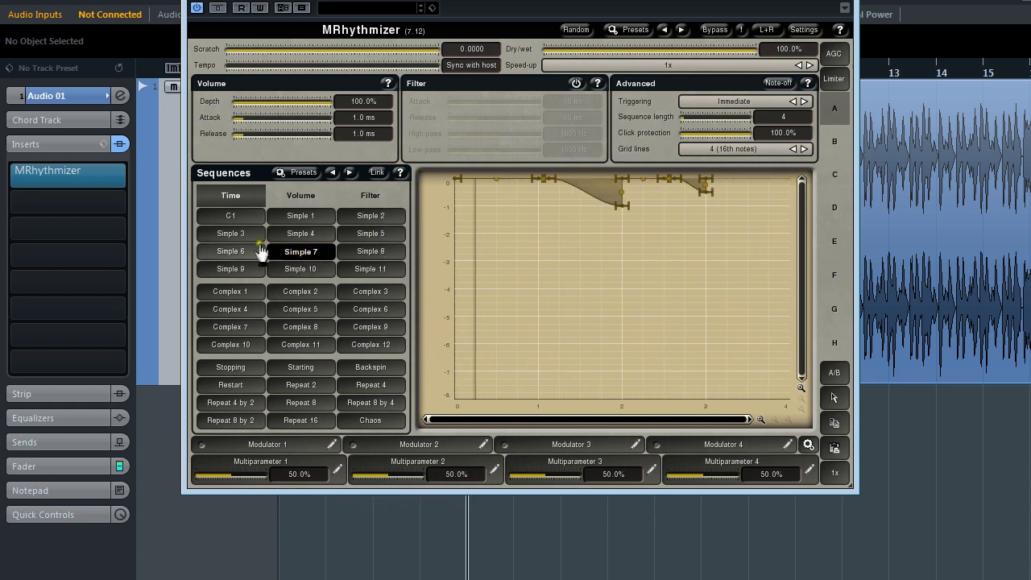
{"action": "left_click", "coordinate": [230, 234]}
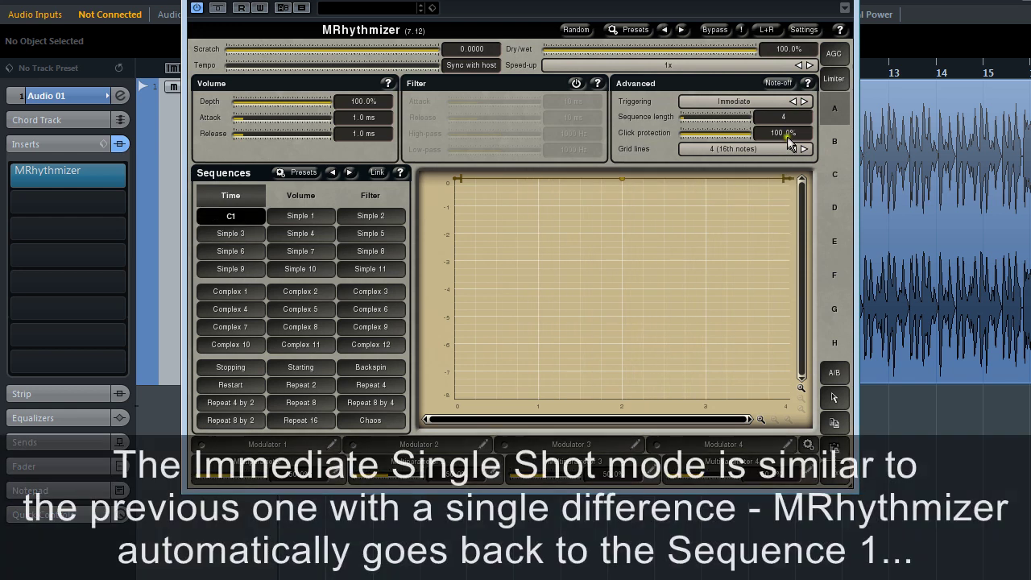
- Set triggering to Immediate single shot and play Simple 5, 8, 7 and 6 once each
{"action": "left_click", "coordinate": [804, 102]}
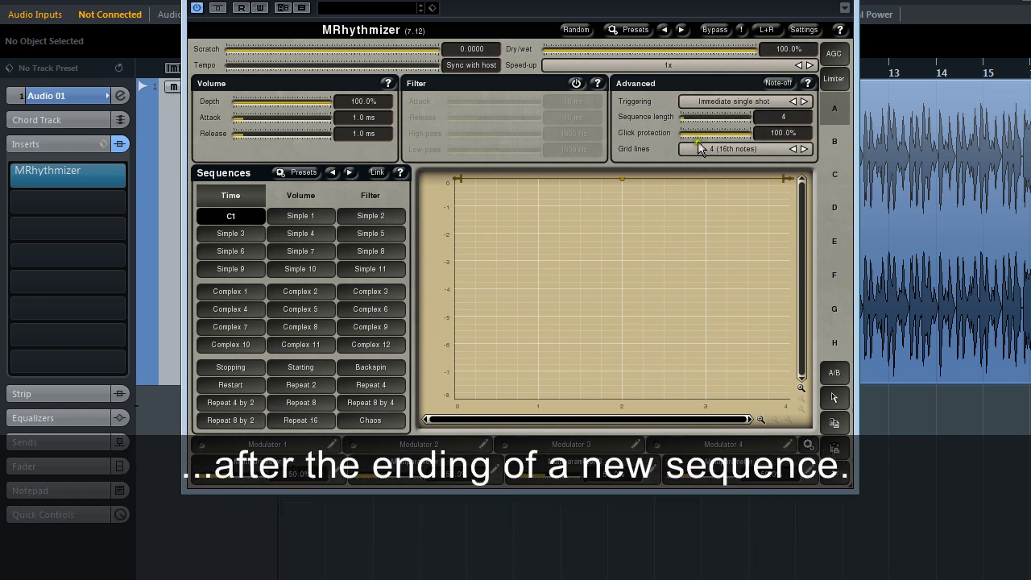
{"action": "key", "text": "space"}
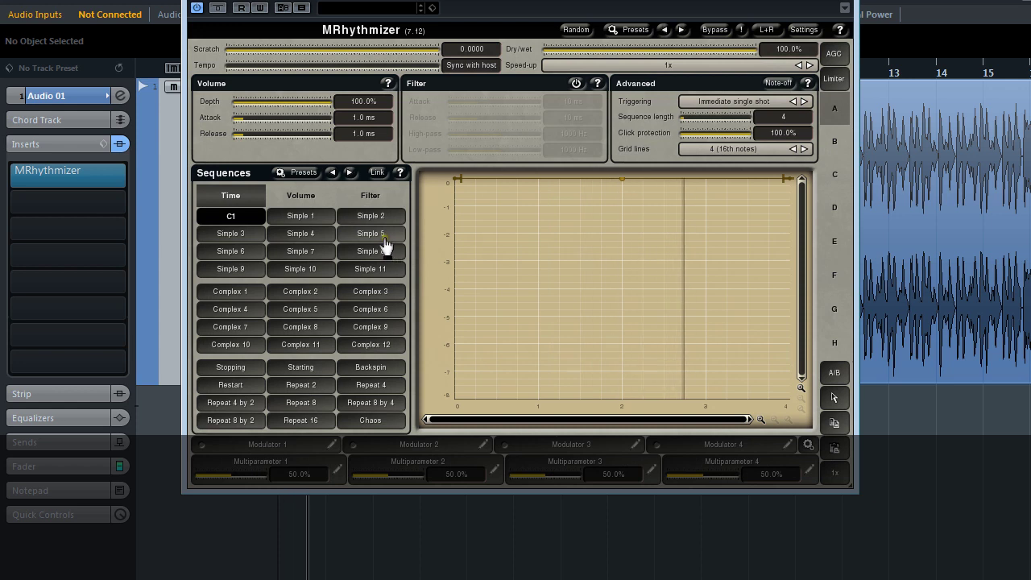
{"action": "left_click", "coordinate": [384, 237]}
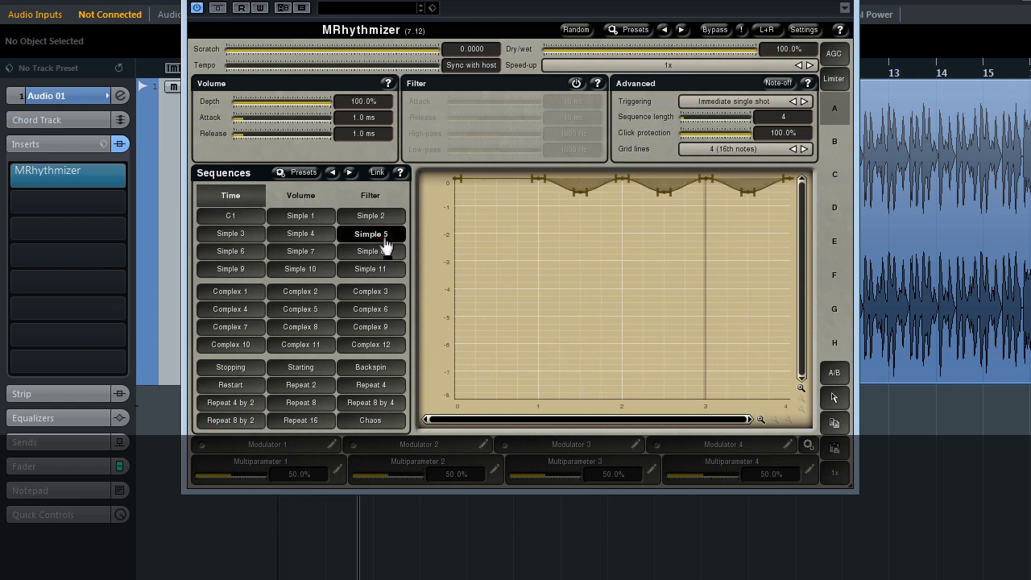
{"action": "left_click", "coordinate": [370, 252]}
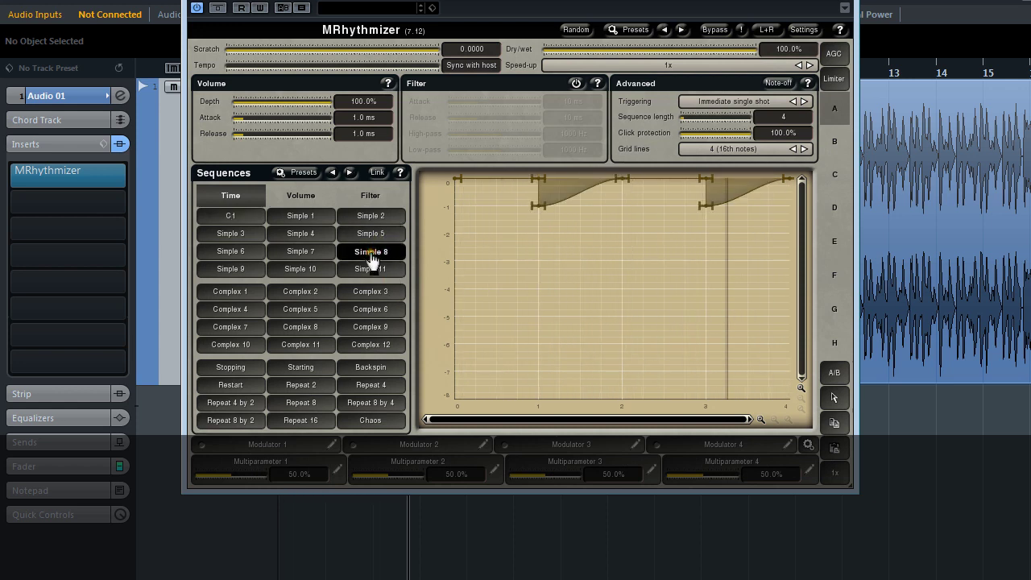
{"action": "left_click", "coordinate": [301, 253]}
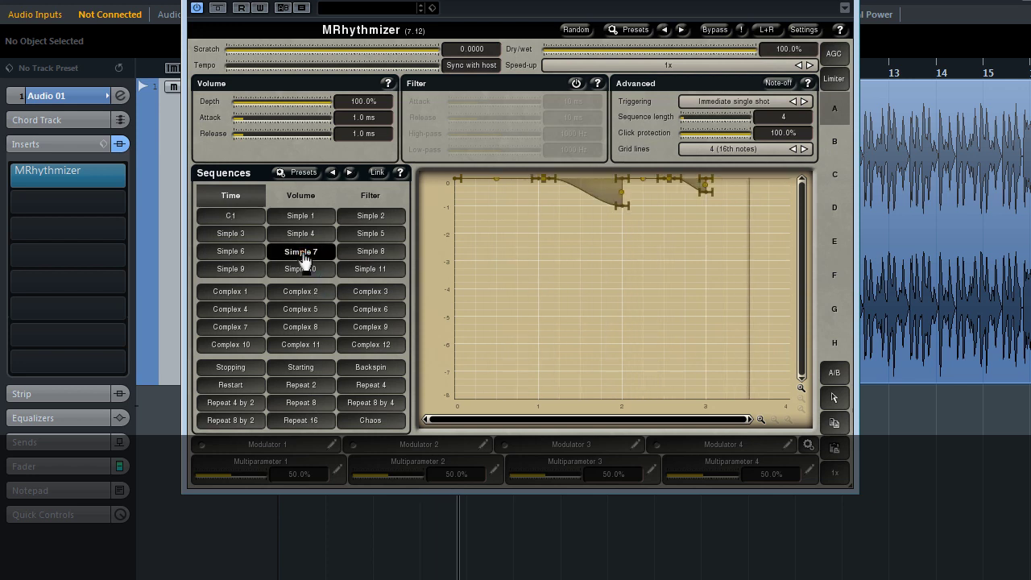
{"action": "left_click", "coordinate": [235, 253]}
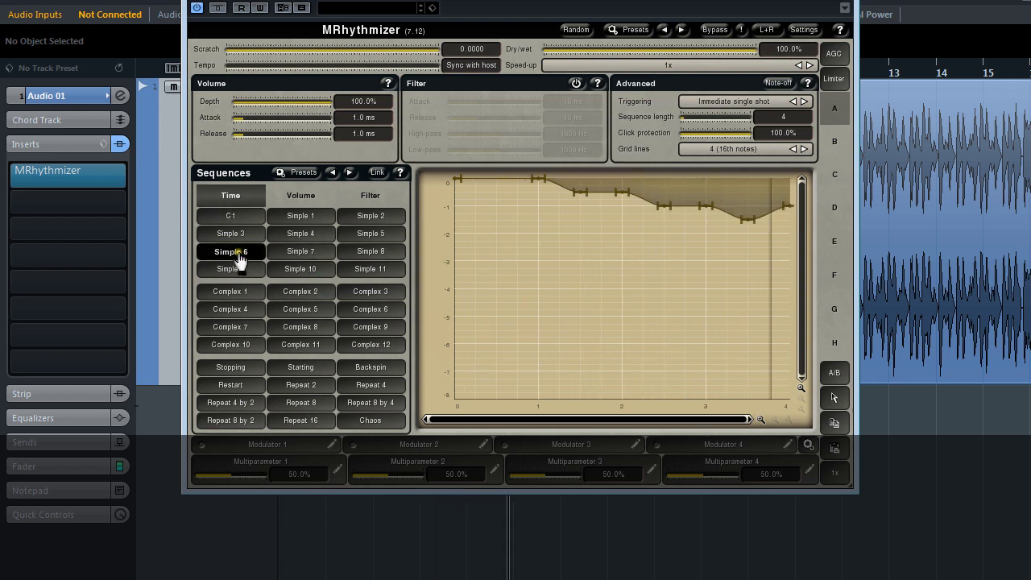
- Switch triggering to Next bar and queue Simple 1, 2, 4 and 5 during playback
{"action": "left_click", "coordinate": [737, 102]}
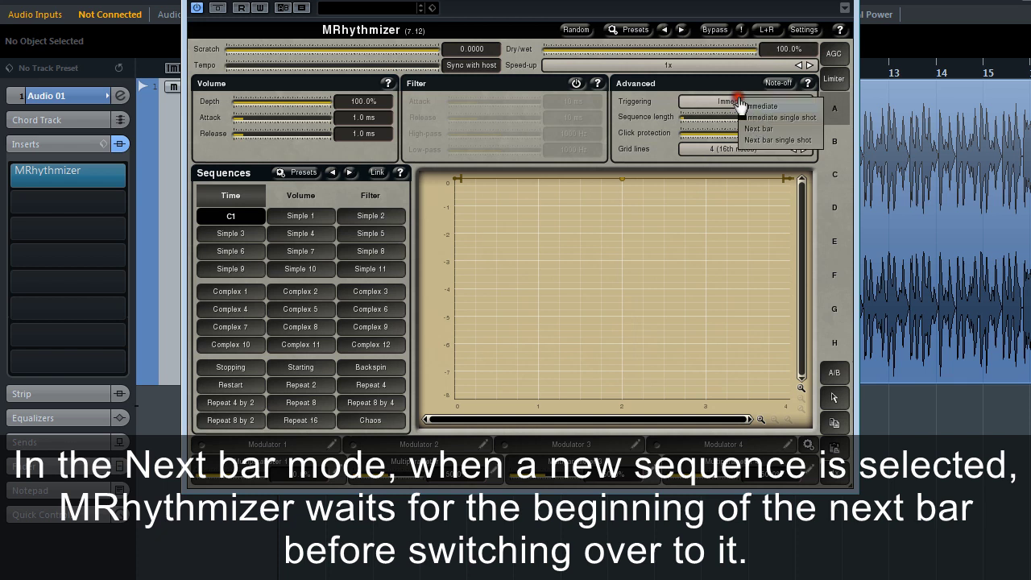
{"action": "left_click", "coordinate": [773, 129]}
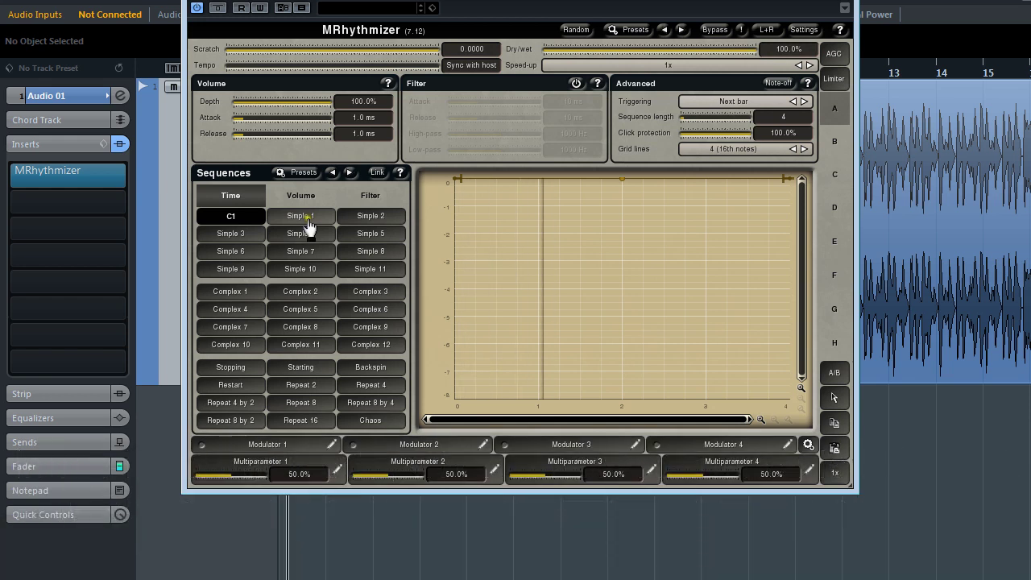
{"action": "left_click", "coordinate": [308, 223]}
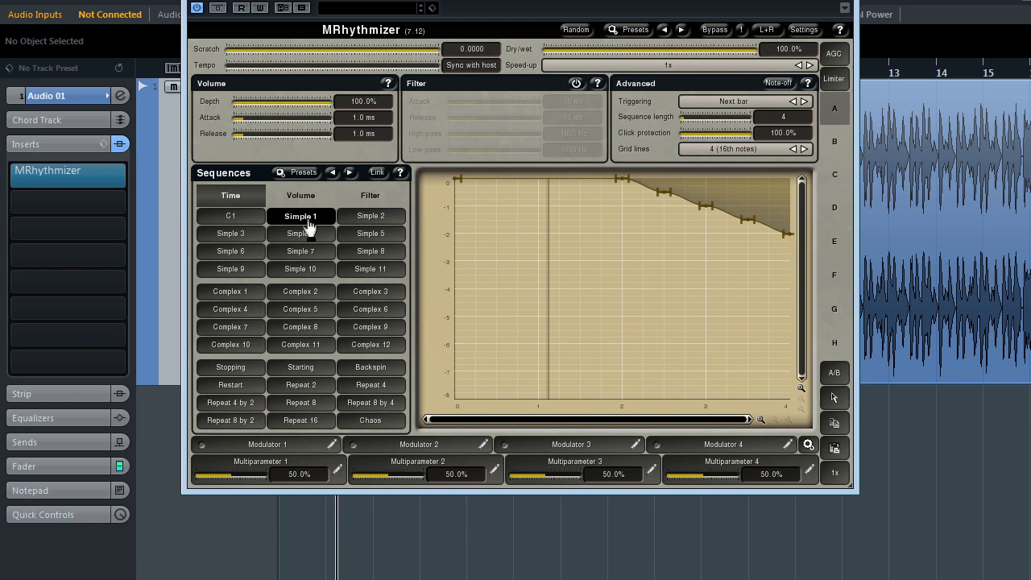
{"action": "left_click", "coordinate": [370, 219]}
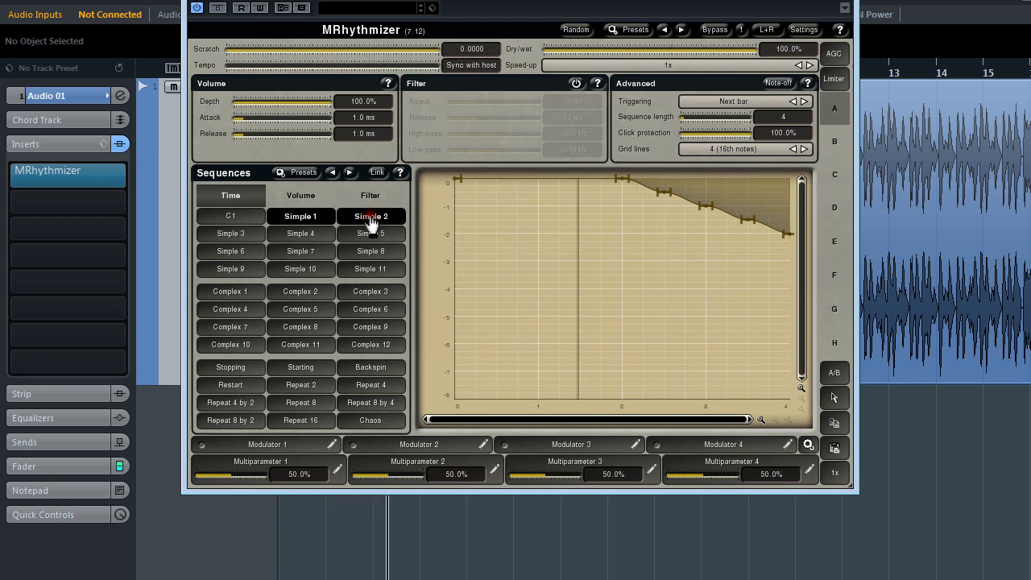
{"action": "left_click", "coordinate": [301, 235]}
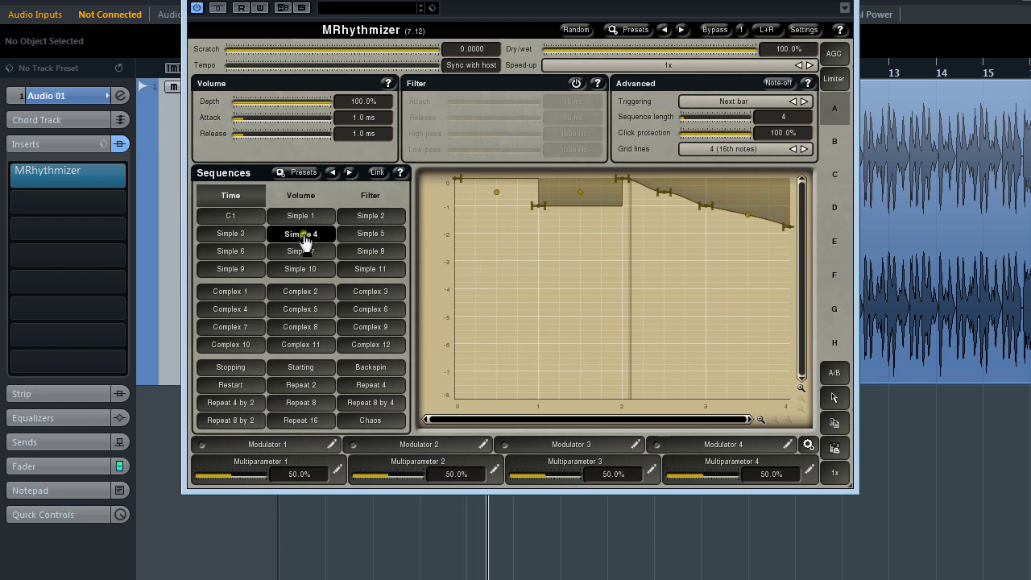
{"action": "left_click", "coordinate": [369, 236]}
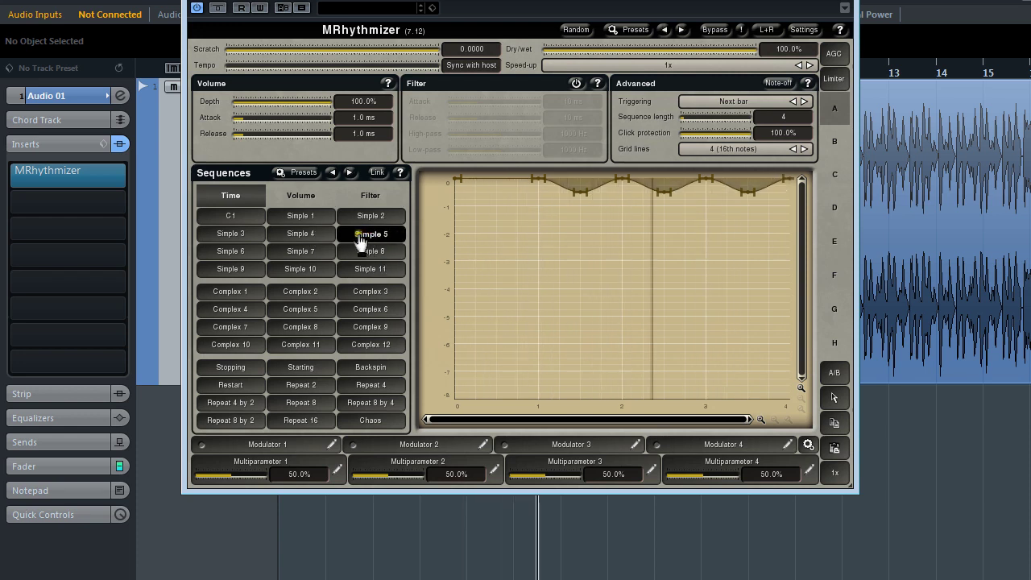
{"action": "left_click", "coordinate": [735, 104]}
- Switch triggering to Next bar single shot and play Simple 1, Simple 7 and time Simple 3 for one bar each
{"action": "left_click", "coordinate": [736, 105]}
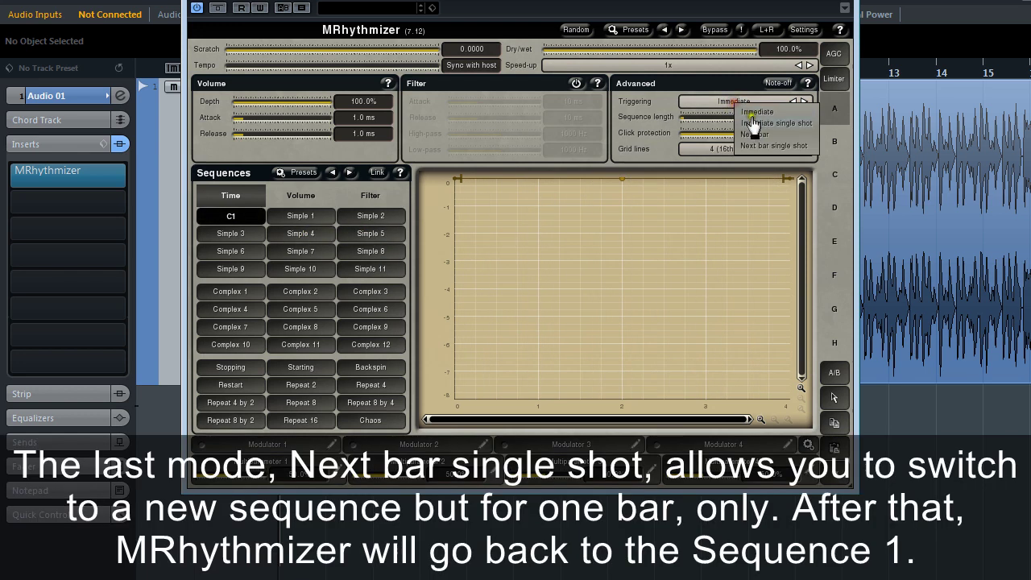
{"action": "left_click", "coordinate": [759, 147]}
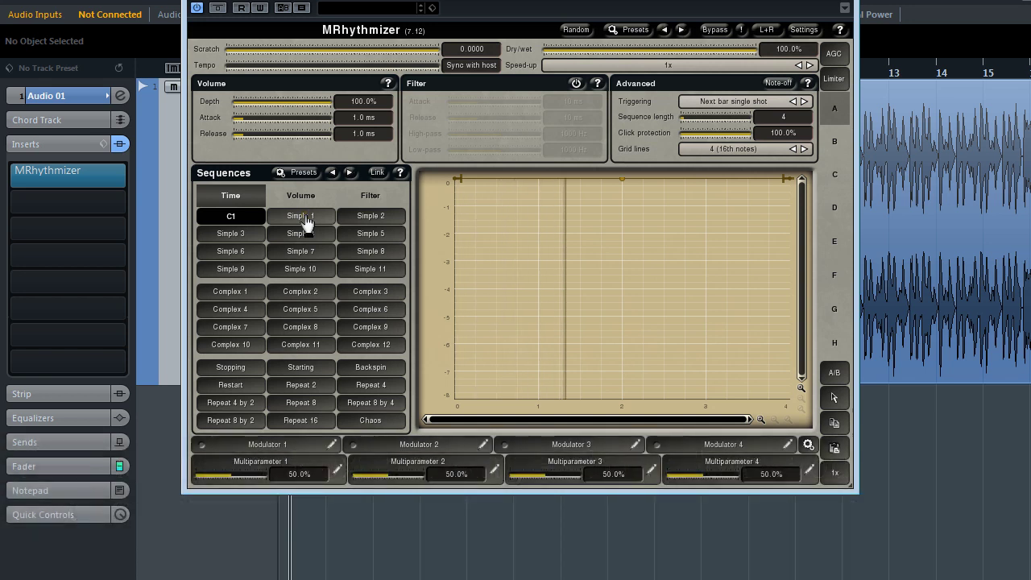
{"action": "left_click", "coordinate": [304, 218]}
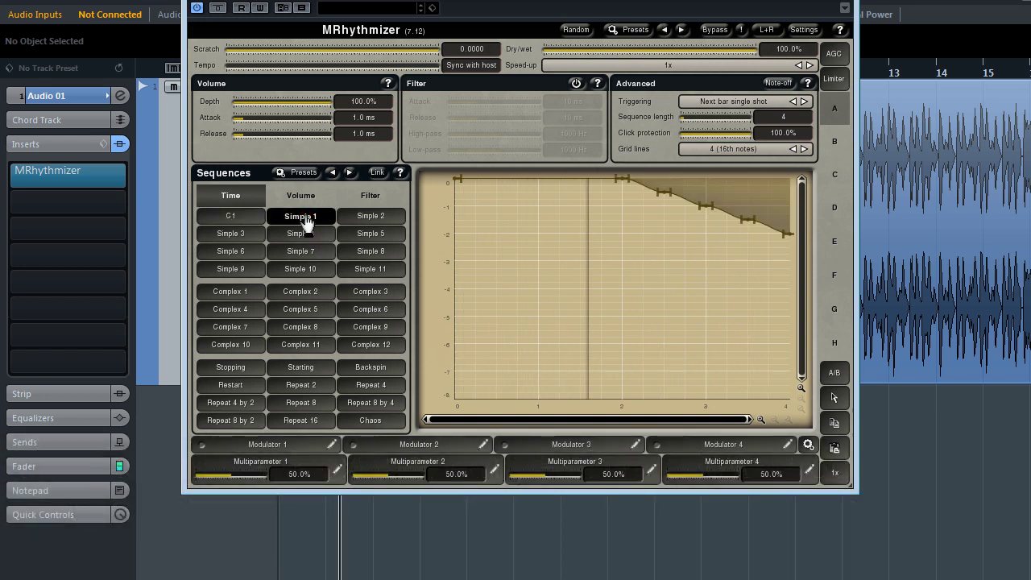
{"action": "left_click", "coordinate": [306, 221]}
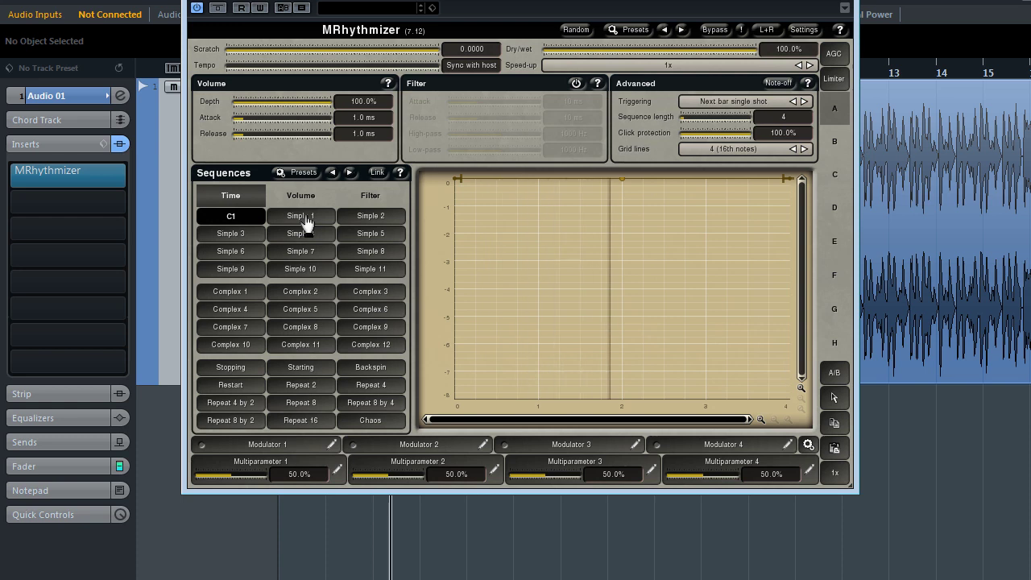
{"action": "left_click", "coordinate": [311, 252]}
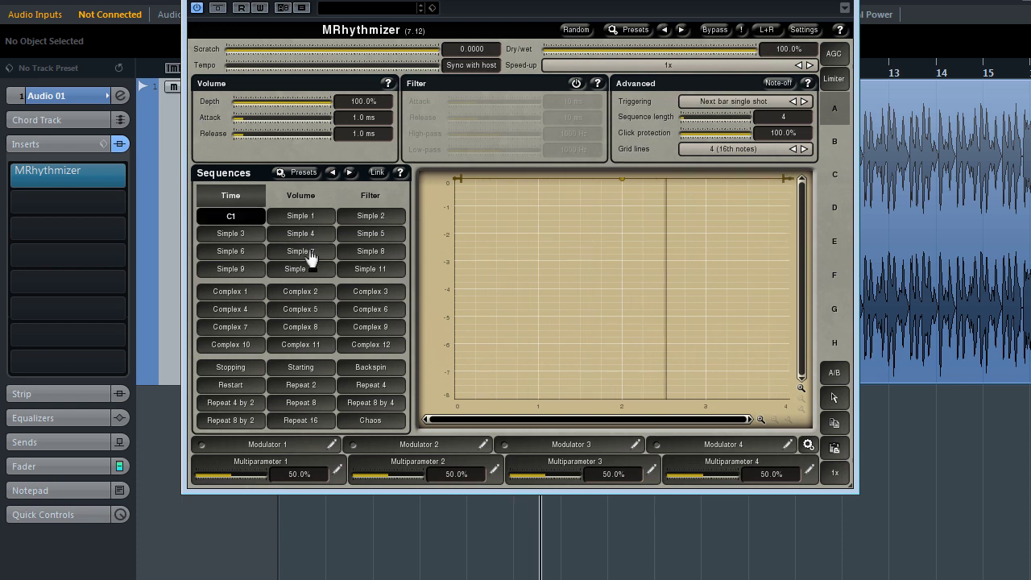
{"action": "left_click", "coordinate": [231, 235]}
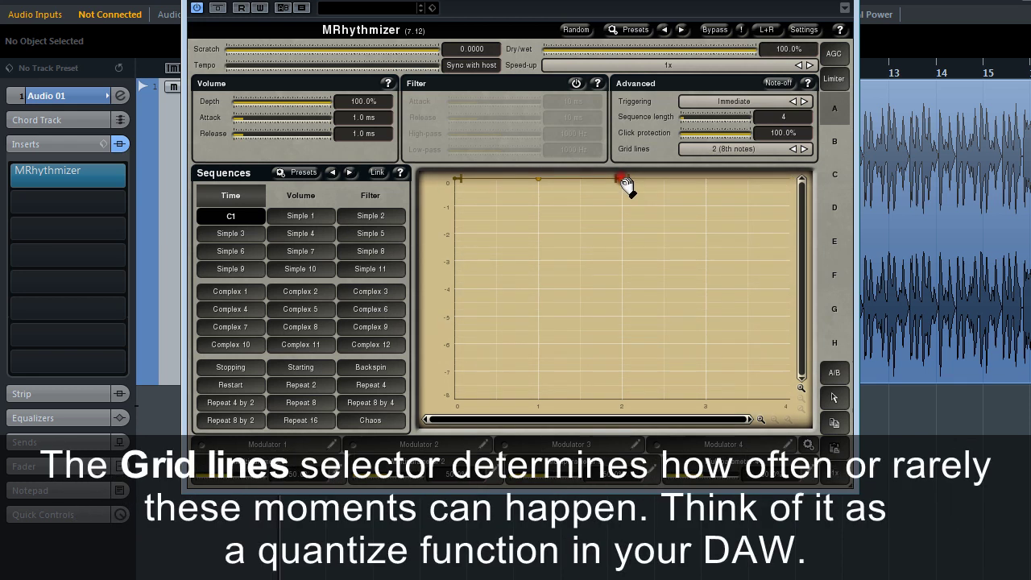
- Pull the ramp node down to -2 and shift its end node while stepping grid lines to 5 and 7
{"action": "mouse_move", "coordinate": [628, 180]}
{"action": "left_mouse_down"}
{"action": "mouse_move", "coordinate": [548, 236]}
{"action": "mouse_move", "coordinate": [621, 235]}
{"action": "left_mouse_up"}
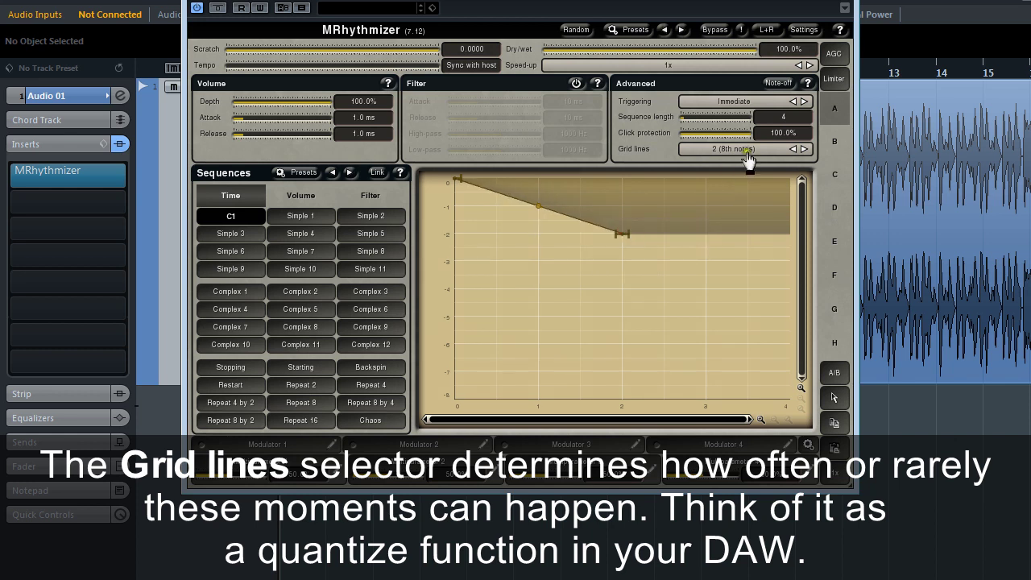
{"action": "left_click", "coordinate": [794, 150]}
{"action": "left_click", "coordinate": [804, 150]}
{"action": "left_click", "coordinate": [804, 150]}
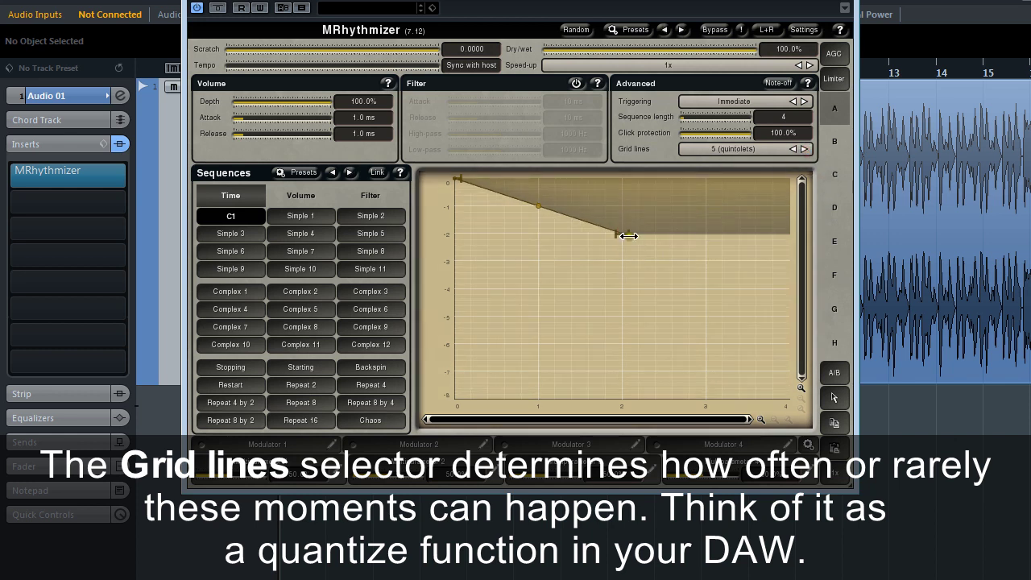
{"action": "left_click_drag", "start_coordinate": [627, 240], "coordinate": [546, 239]}
{"action": "left_click", "coordinate": [804, 150]}
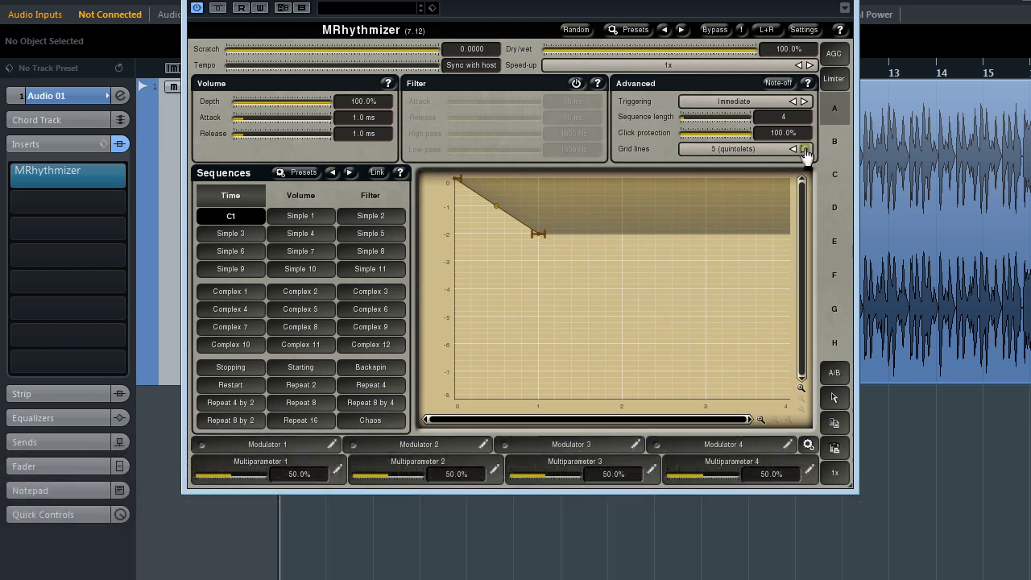
{"action": "left_click", "coordinate": [804, 150]}
{"action": "left_click", "coordinate": [804, 149]}
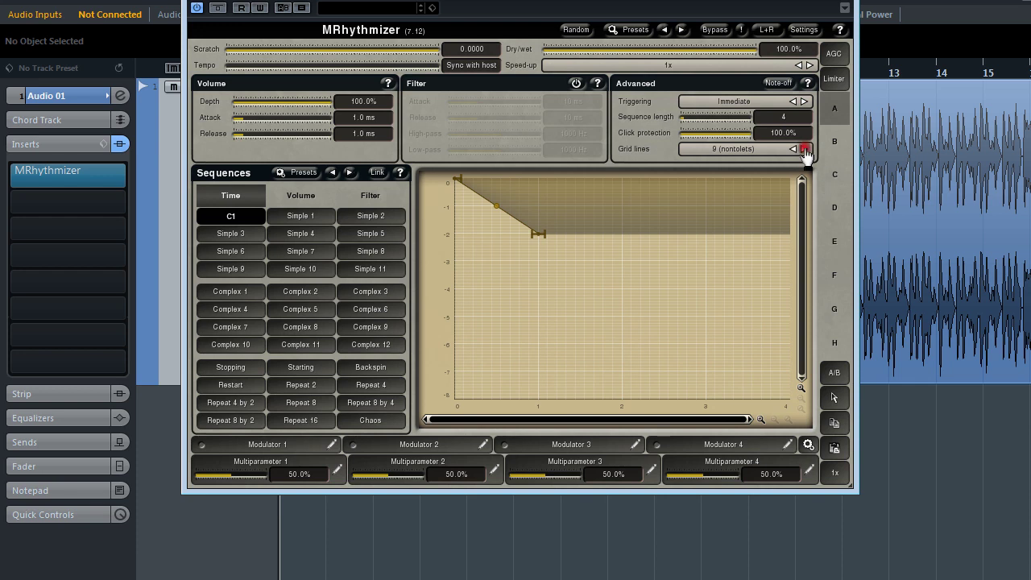
{"action": "left_click_drag", "start_coordinate": [540, 235], "coordinate": [574, 236]}
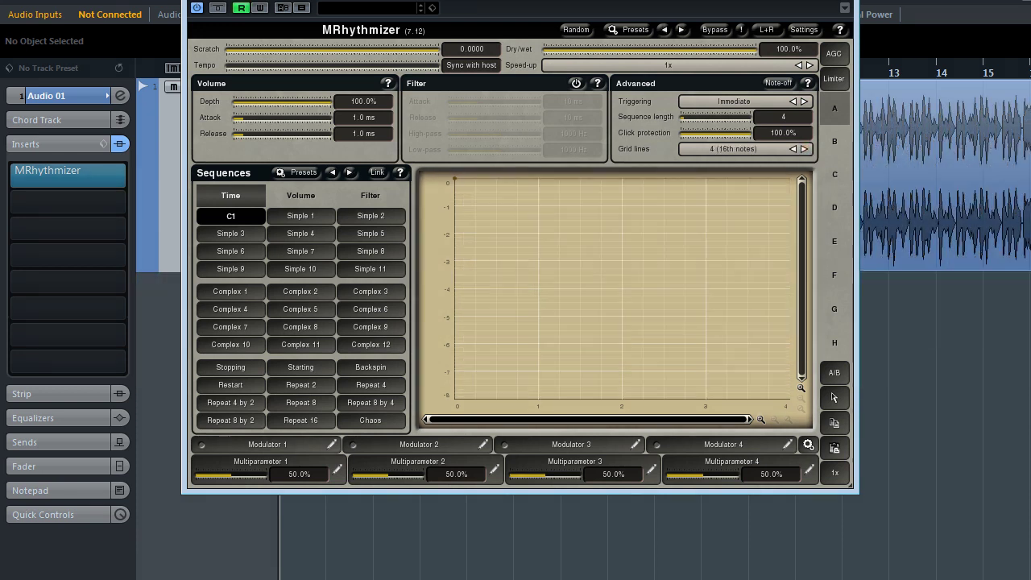